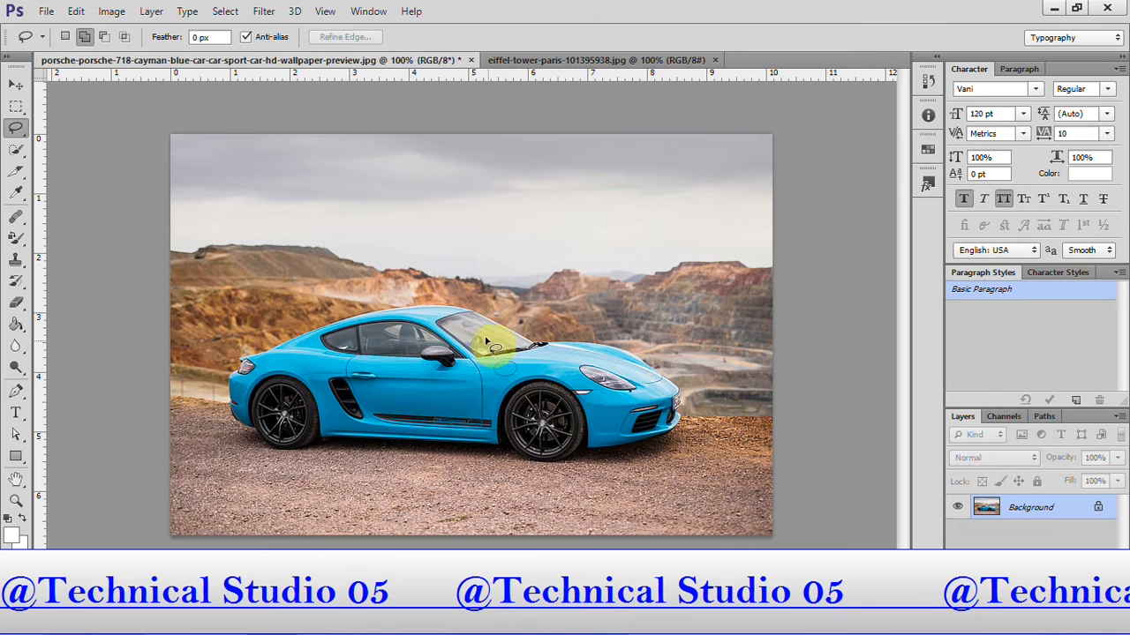
Compare the blue car photo with the Eiffel Tower photo by viewing the two open documents alternately.
left_click(519, 60)
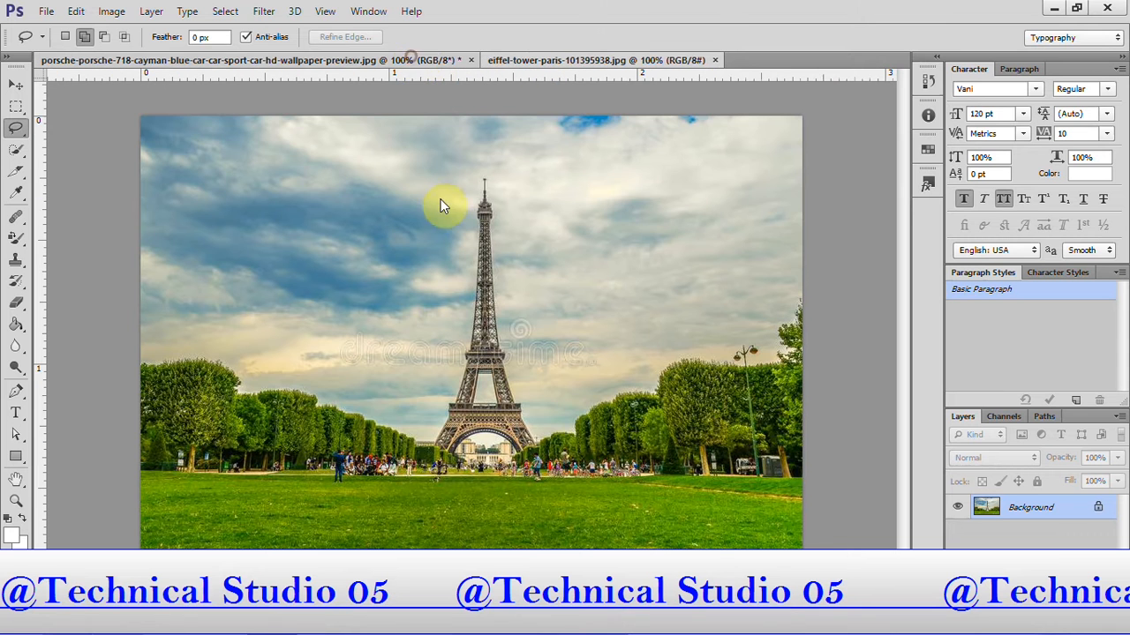
left_click(411, 58)
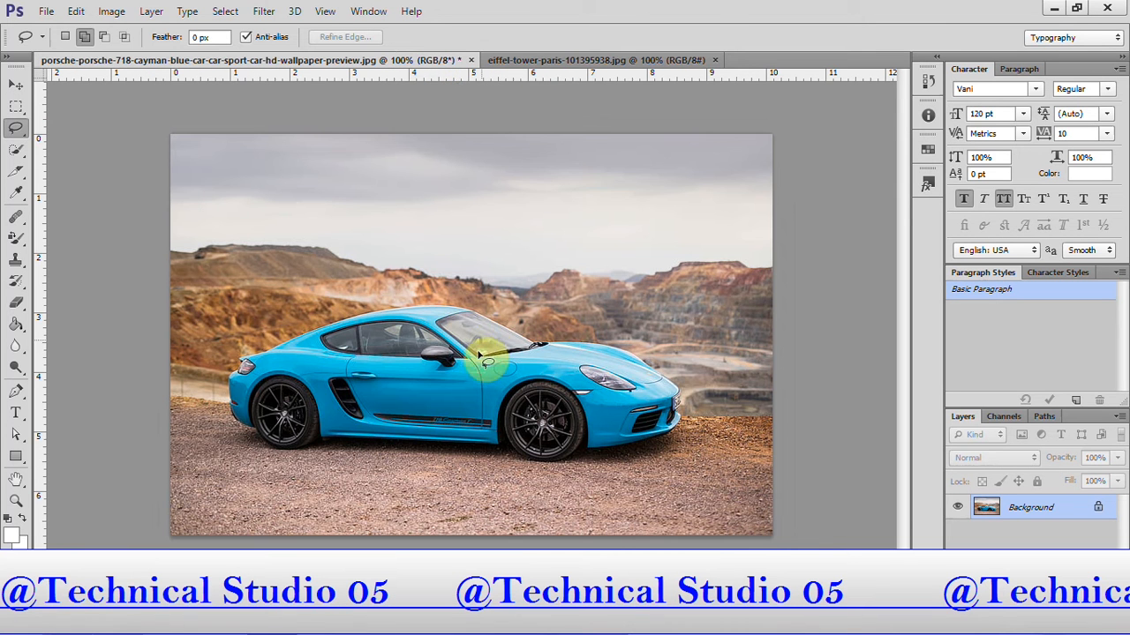
left_click(564, 60)
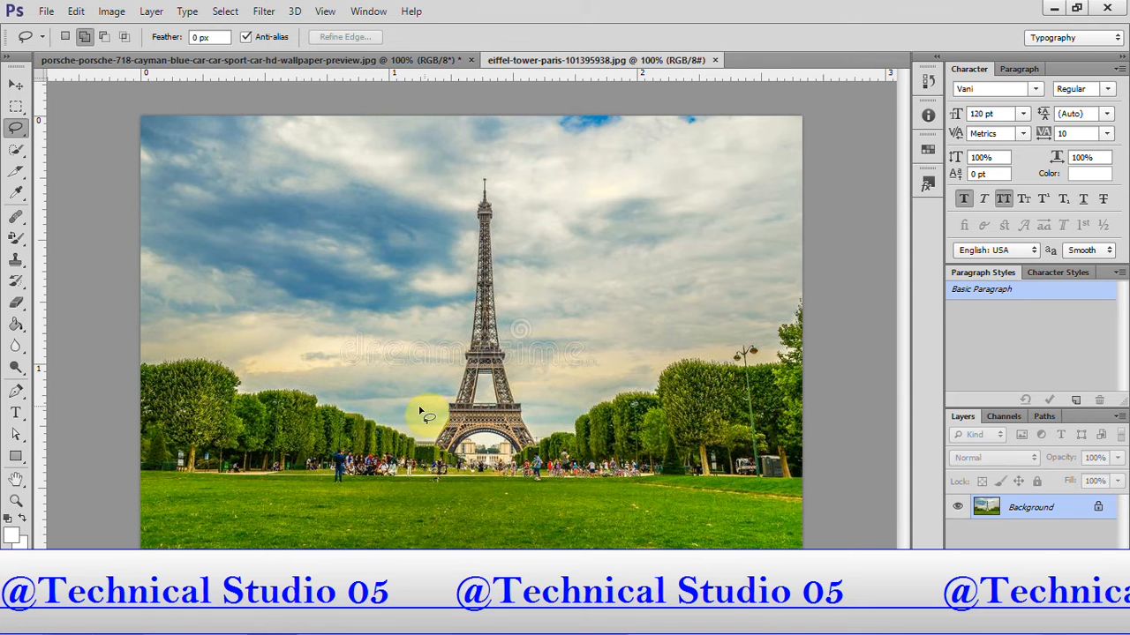
left_click(371, 62)
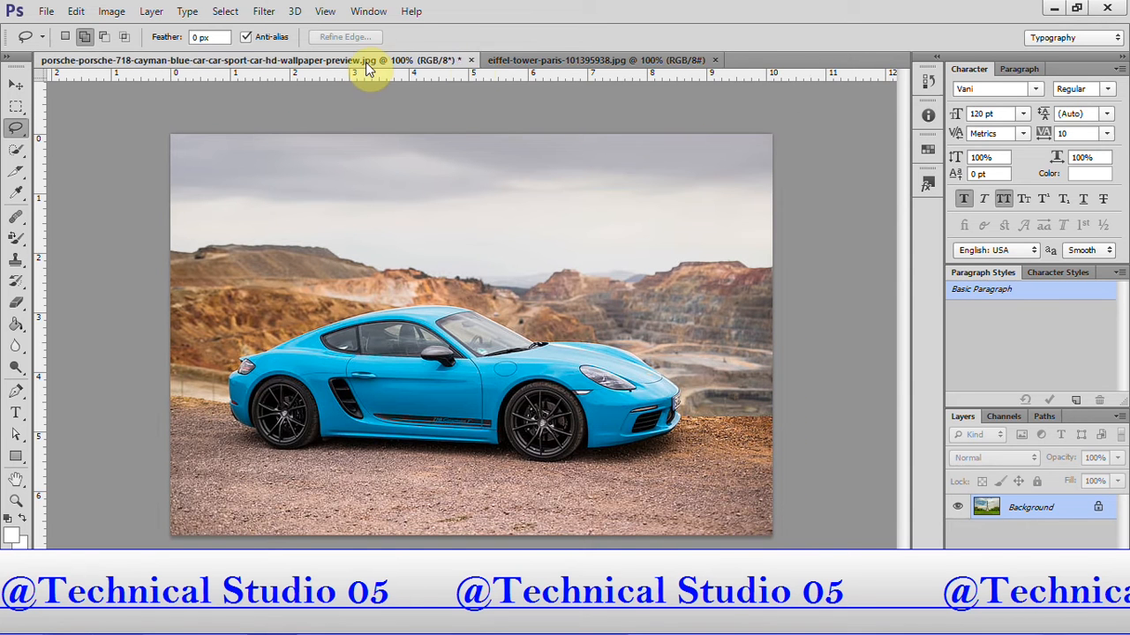
left_click(521, 60)
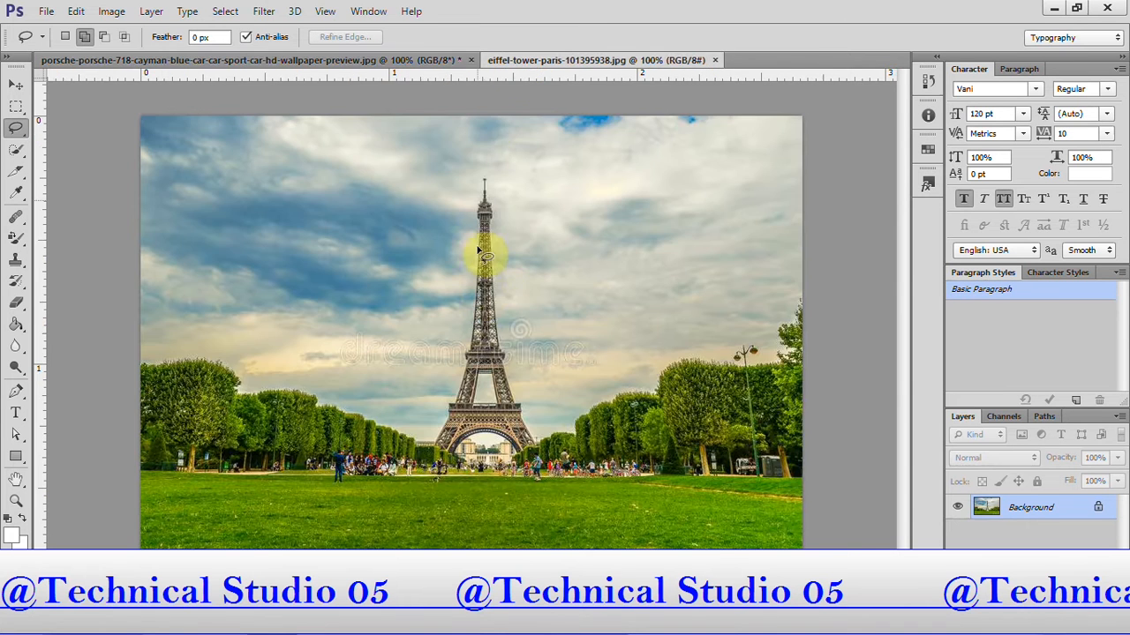
key("ctrl+Tab")
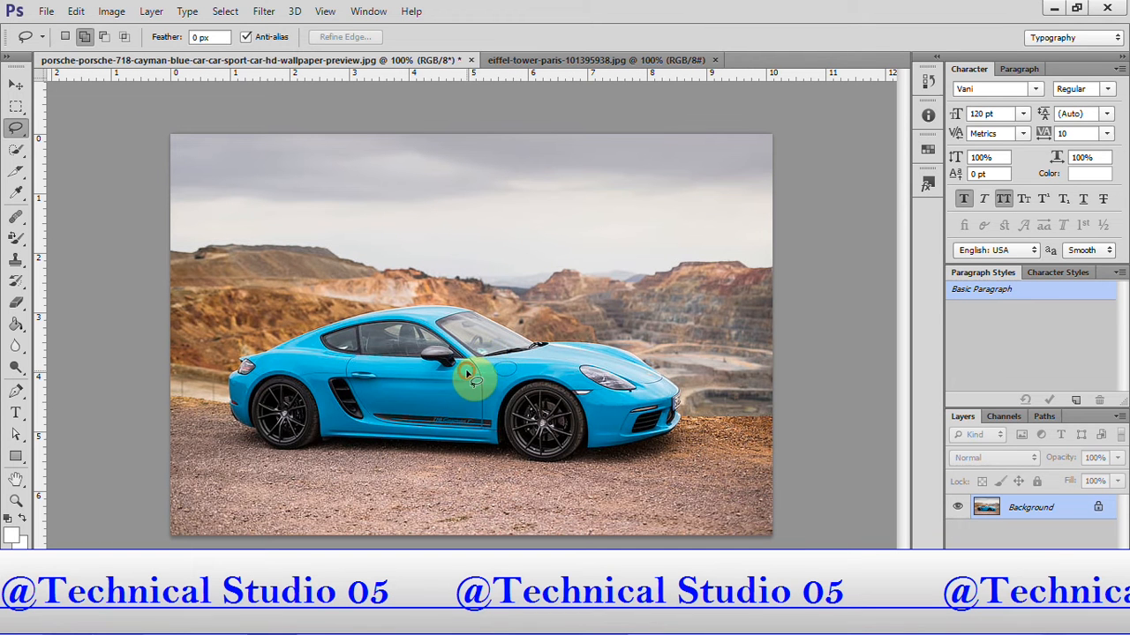
Try placing a duplicate of the car photo's layer over the Eiffel Tower image, and remove it from that document.
key("ctrl+j")
key("v")
left_click_drag(486, 353, 445, 429)
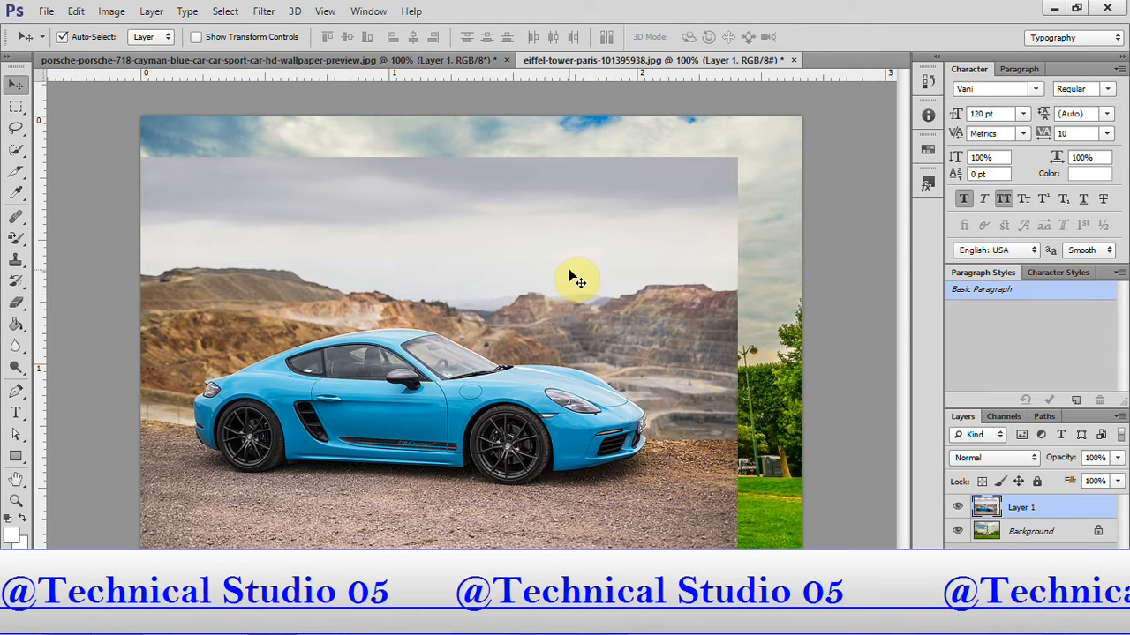
left_click_drag(575, 279, 581, 275)
left_click_drag(467, 366, 522, 356)
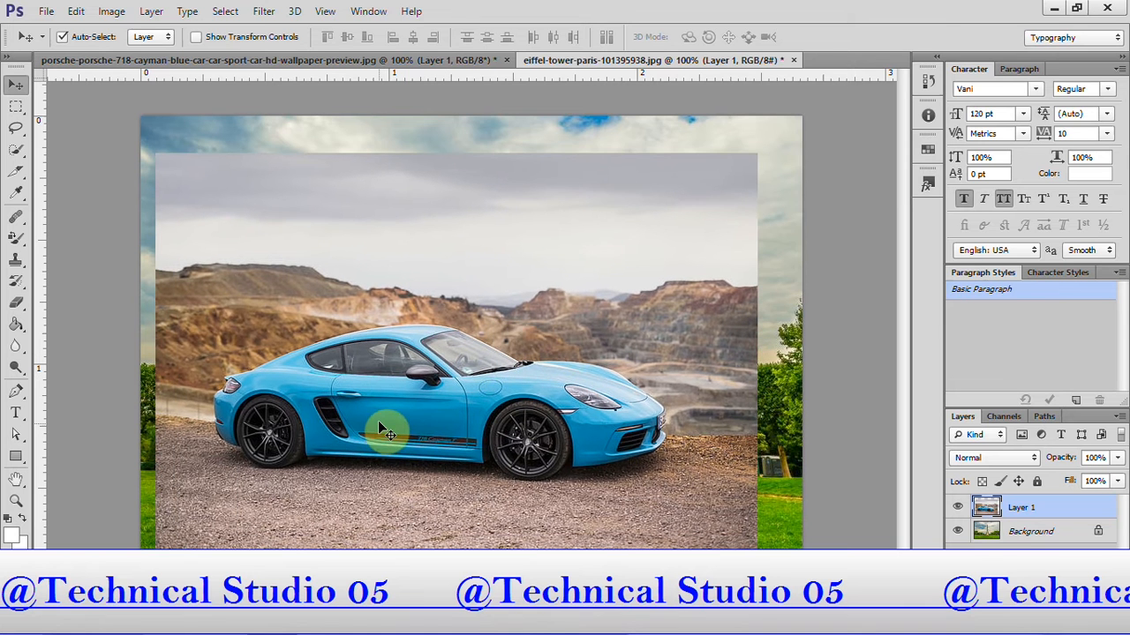
left_click_drag(403, 402, 372, 415)
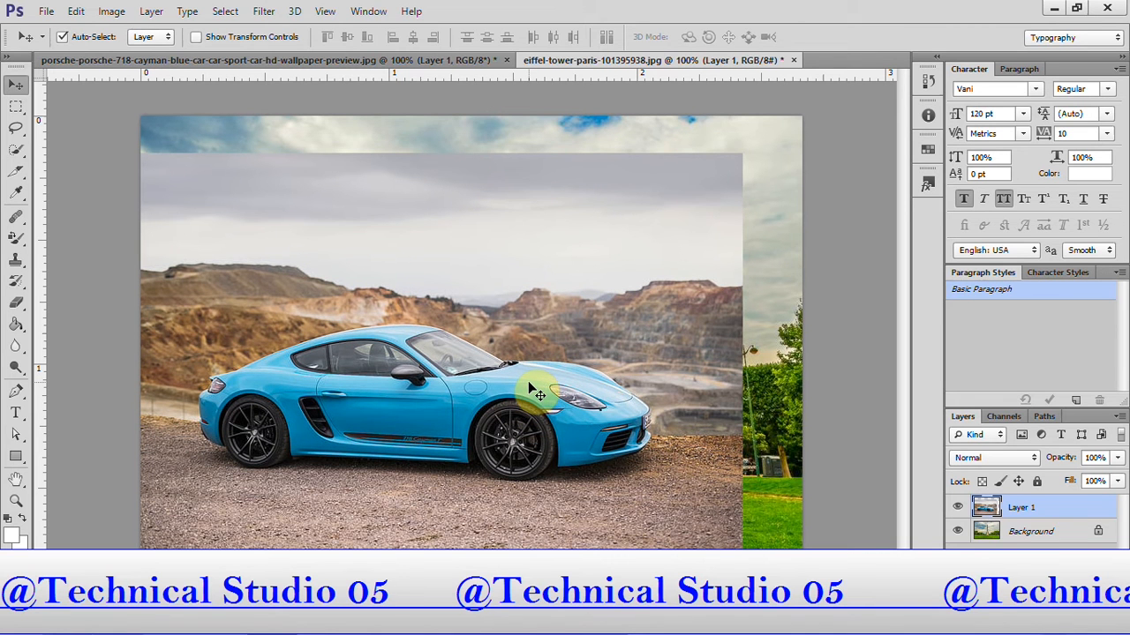
key("Delete")
In the car photo's document, activate the Lasso tool and delete the duplicate layer above the Background.
left_click(351, 62)
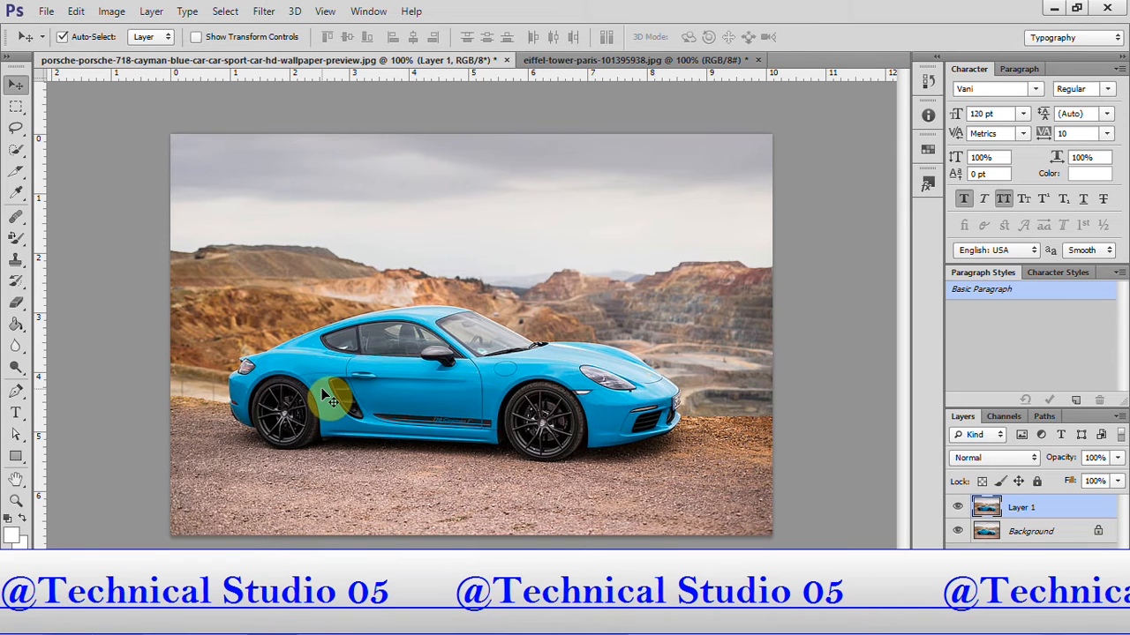
left_click(576, 62)
left_click(428, 62)
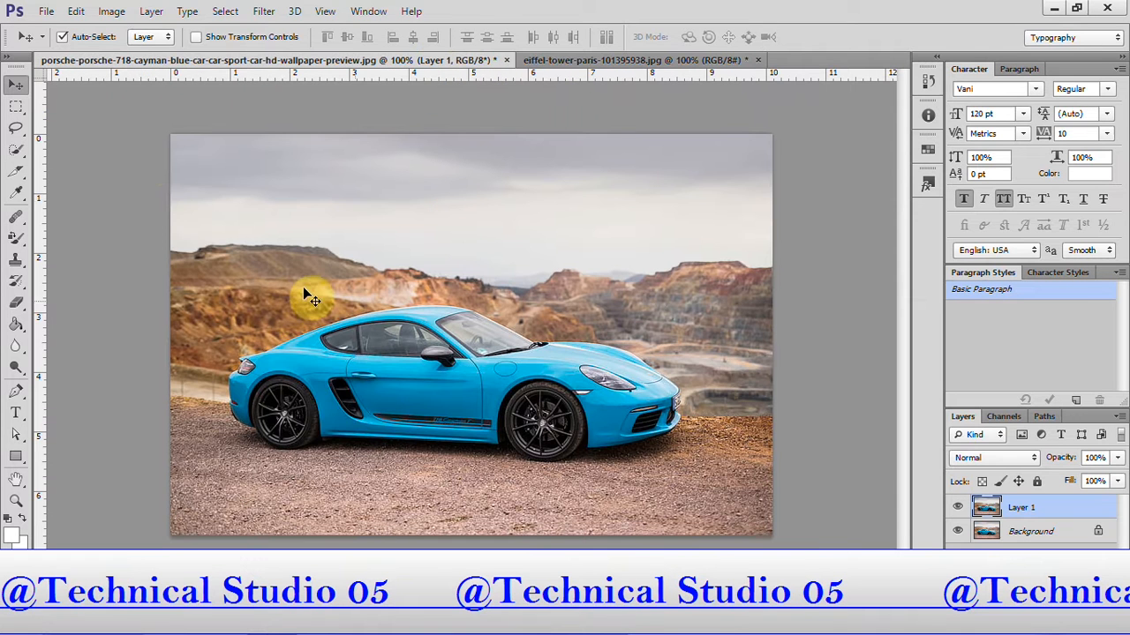
left_click(15, 129)
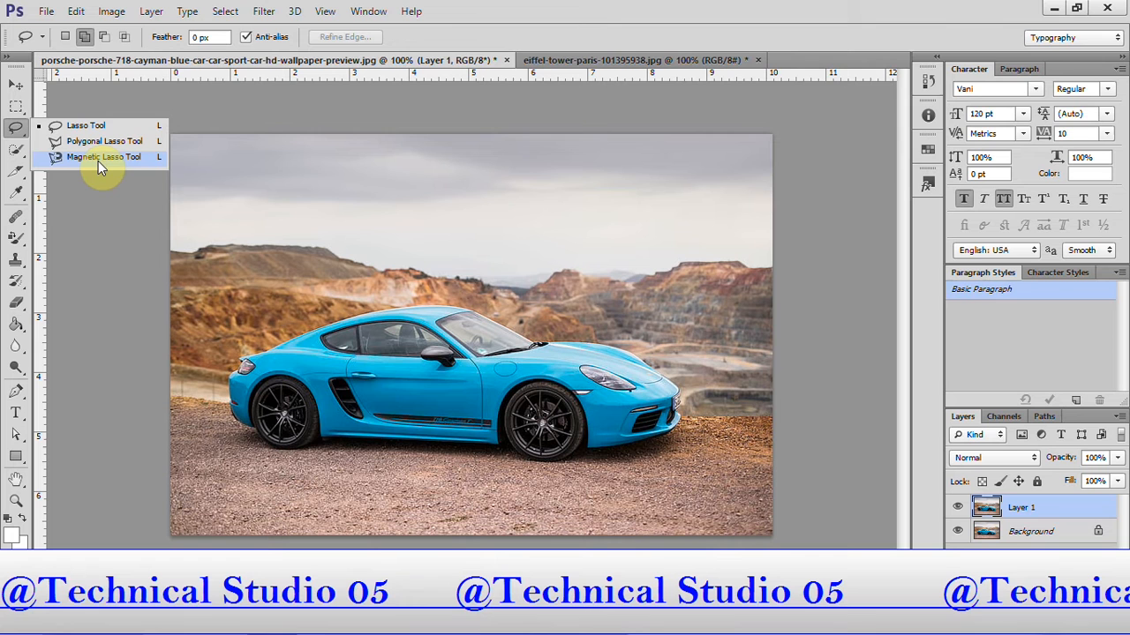
left_click(360, 375)
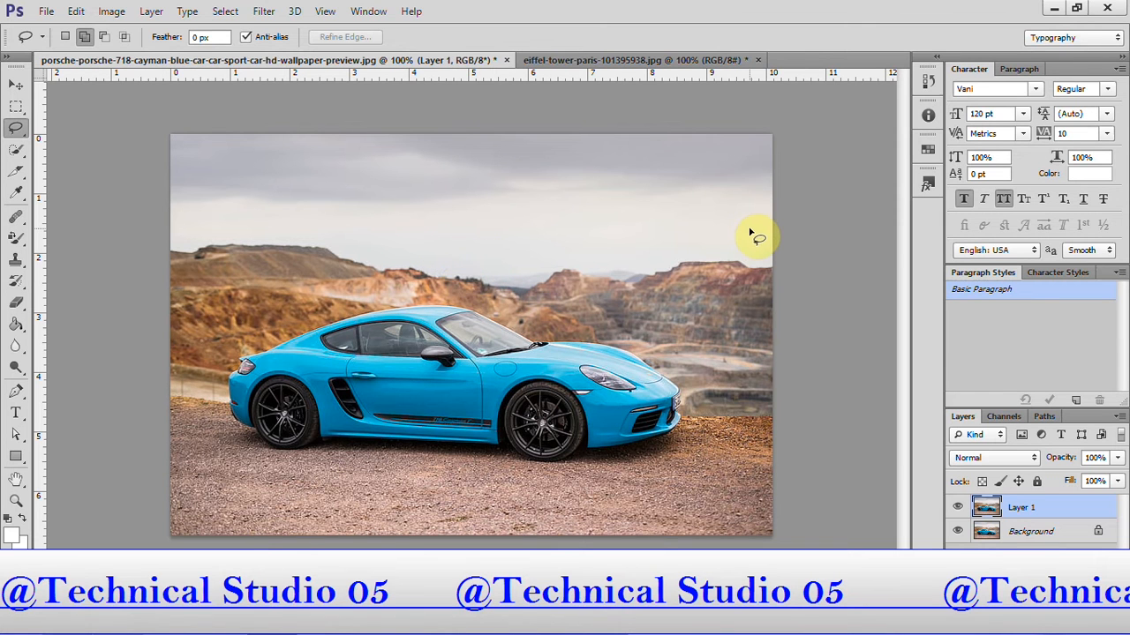
right_click(15, 128)
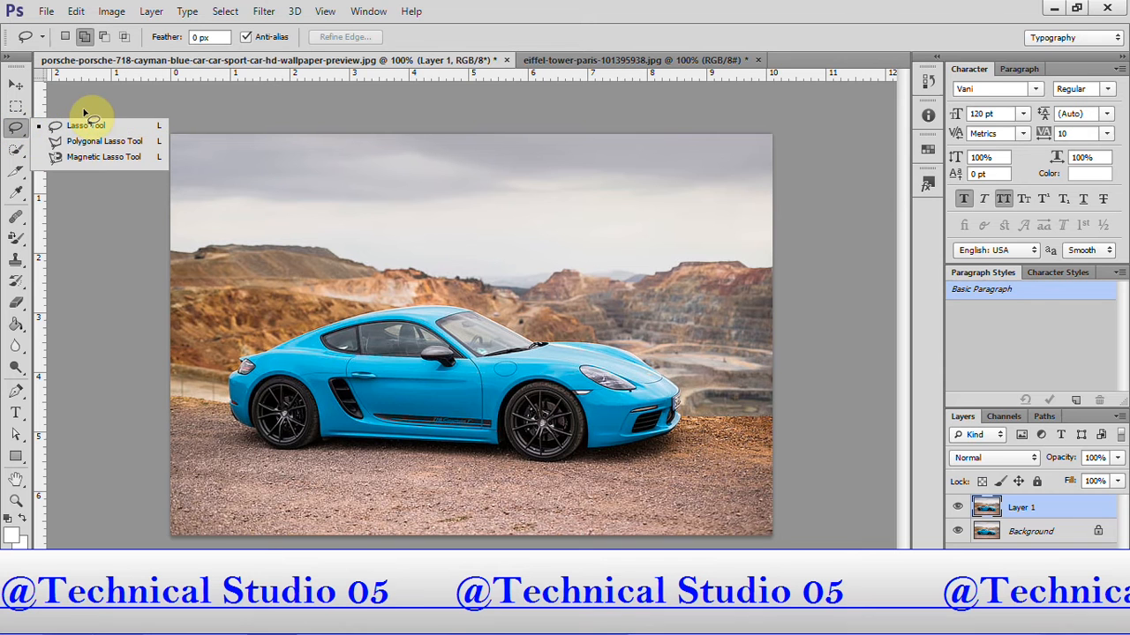
left_click(84, 126)
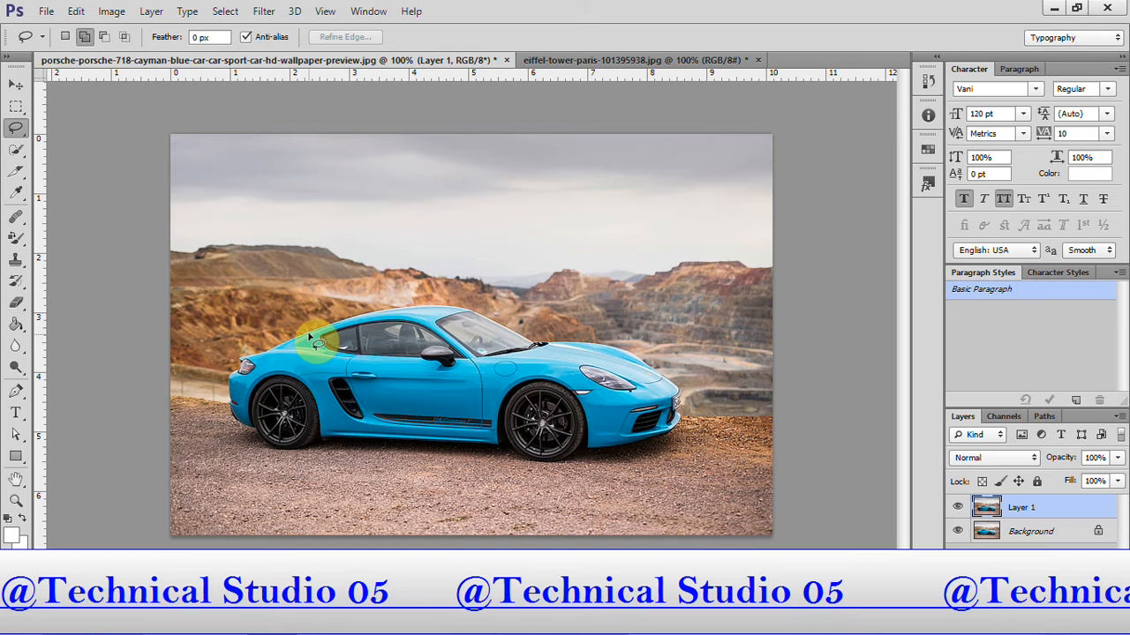
key("Delete")
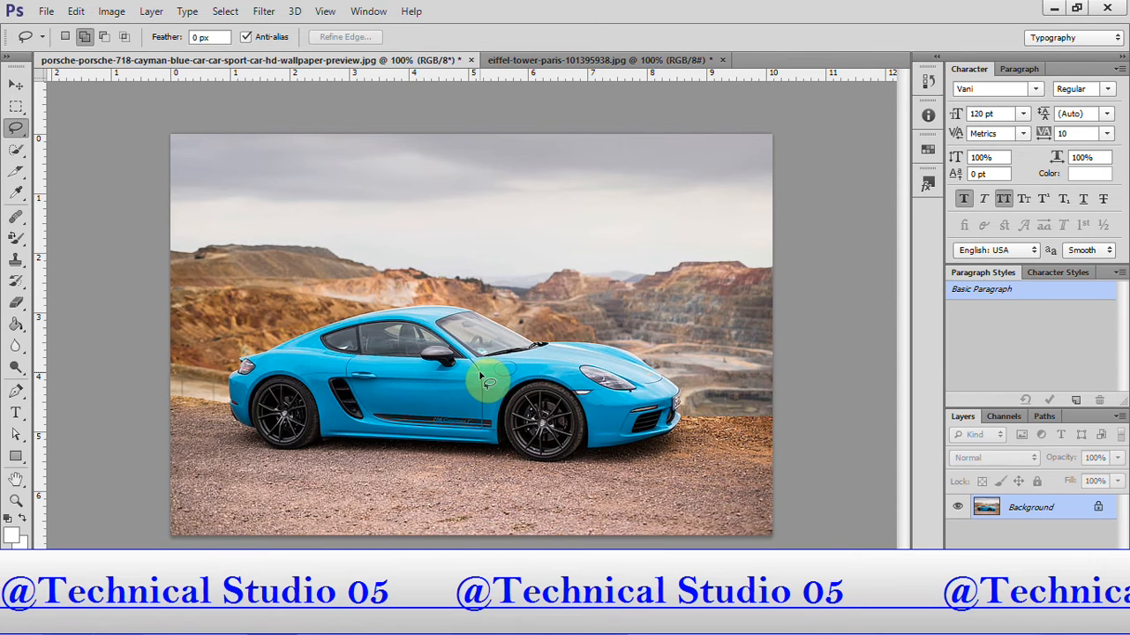
Select the housing of the car's black side mirror with a freehand Lasso outline.
key("ctrl+plus")
key("ctrl+plus")
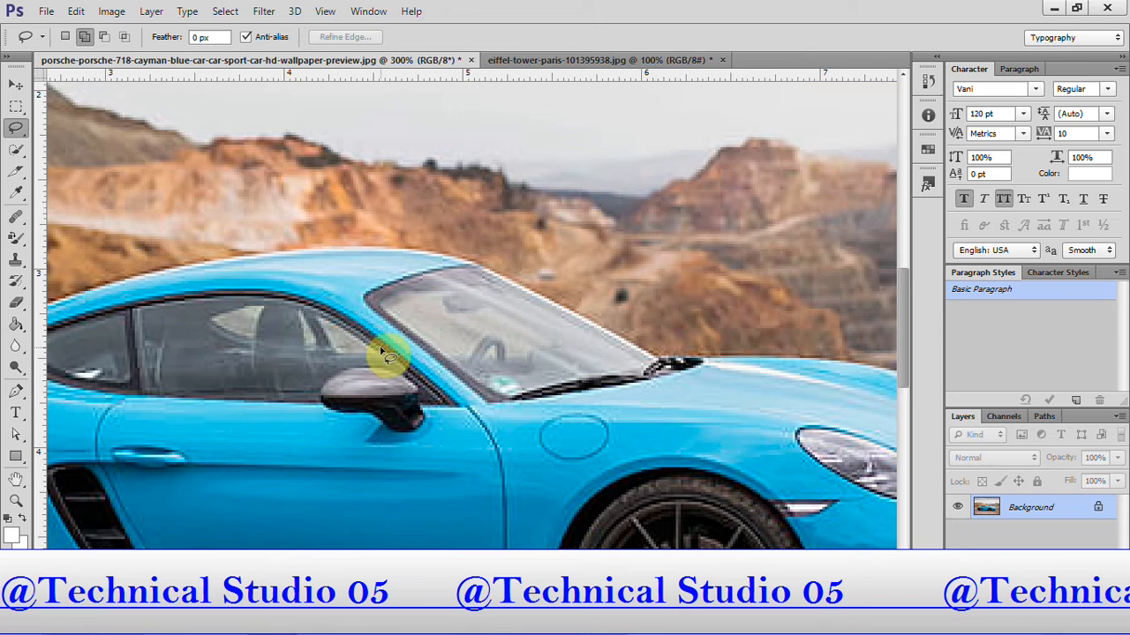
scroll(384, 349, "down", 5)
key("ctrl+minus")
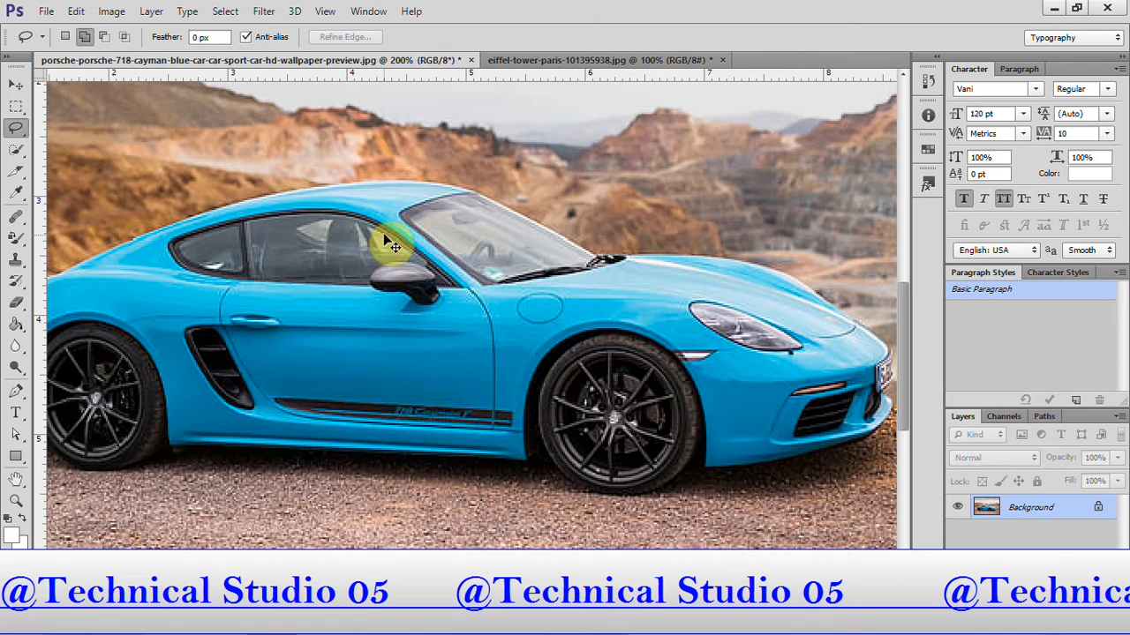
key("ctrl+plus")
key("ctrl+plus")
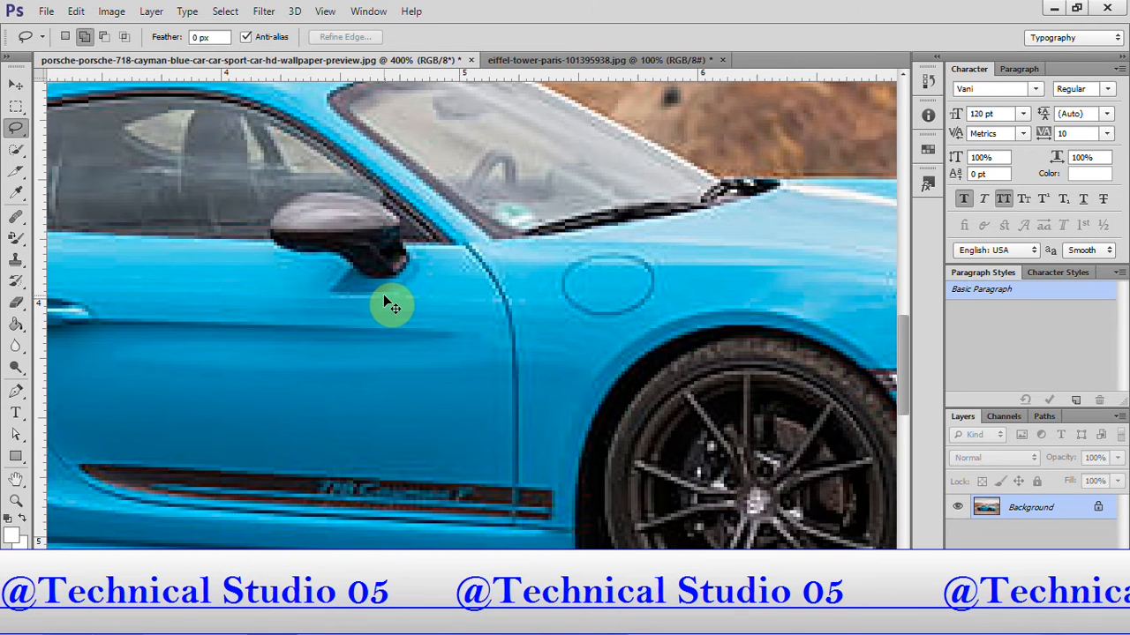
key("ctrl+minus")
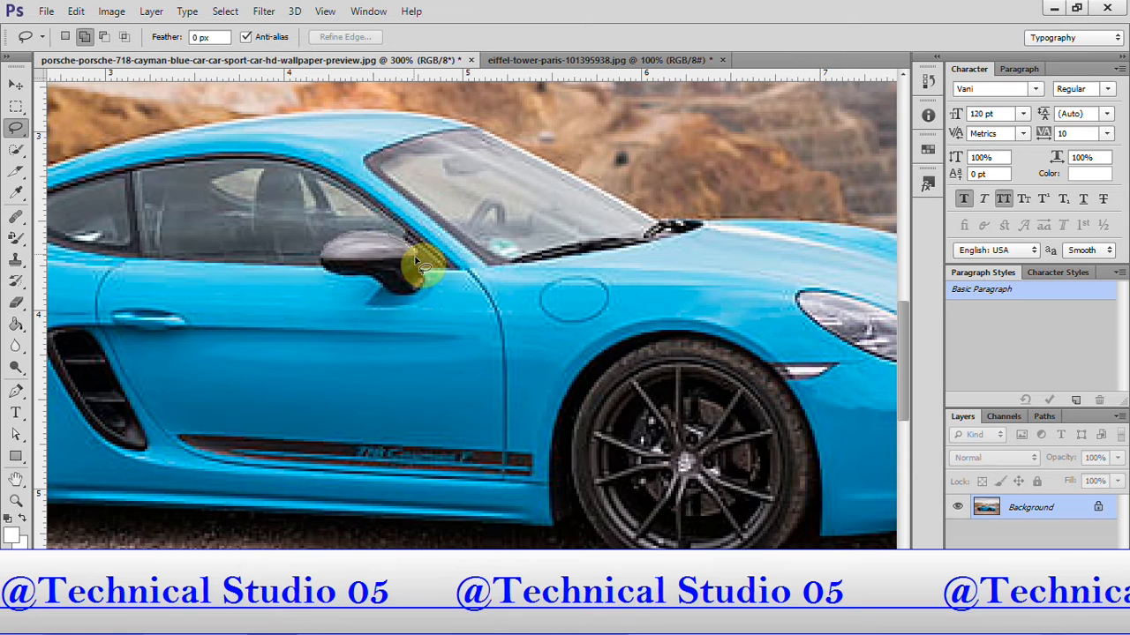
mouse_move(420, 269)
left_mouse_down()
mouse_move(379, 282)
mouse_move(322, 268)
mouse_move(320, 254)
mouse_move(325, 265)
left_mouse_up()
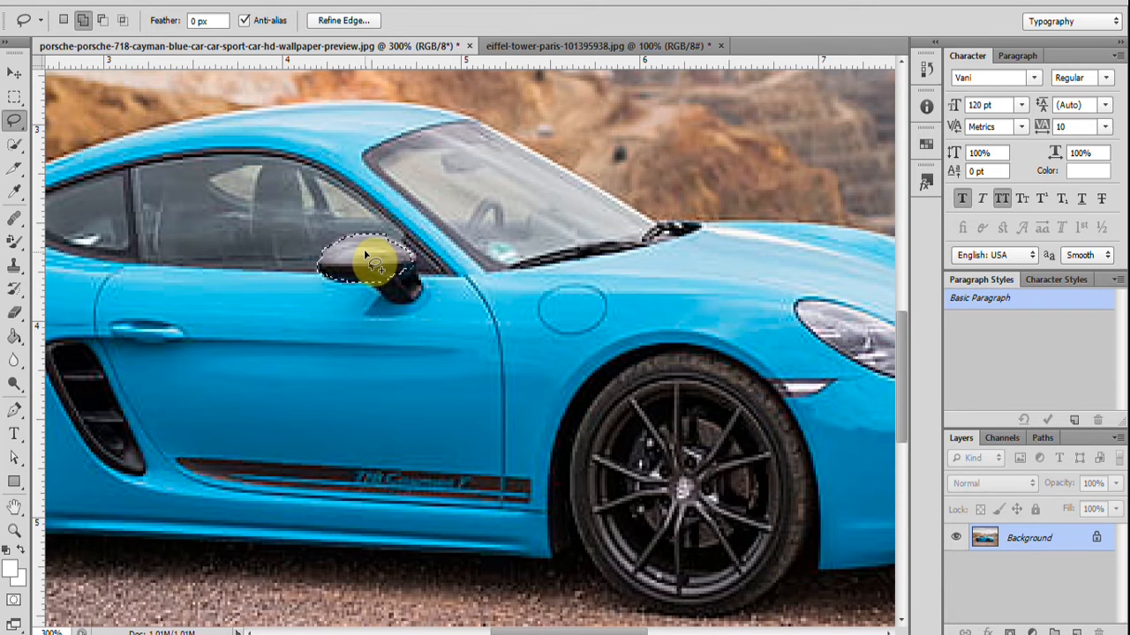
Extend the selection to the mirror's dark mounting foot with the Lasso tool in Add to selection mode.
left_click(82, 21)
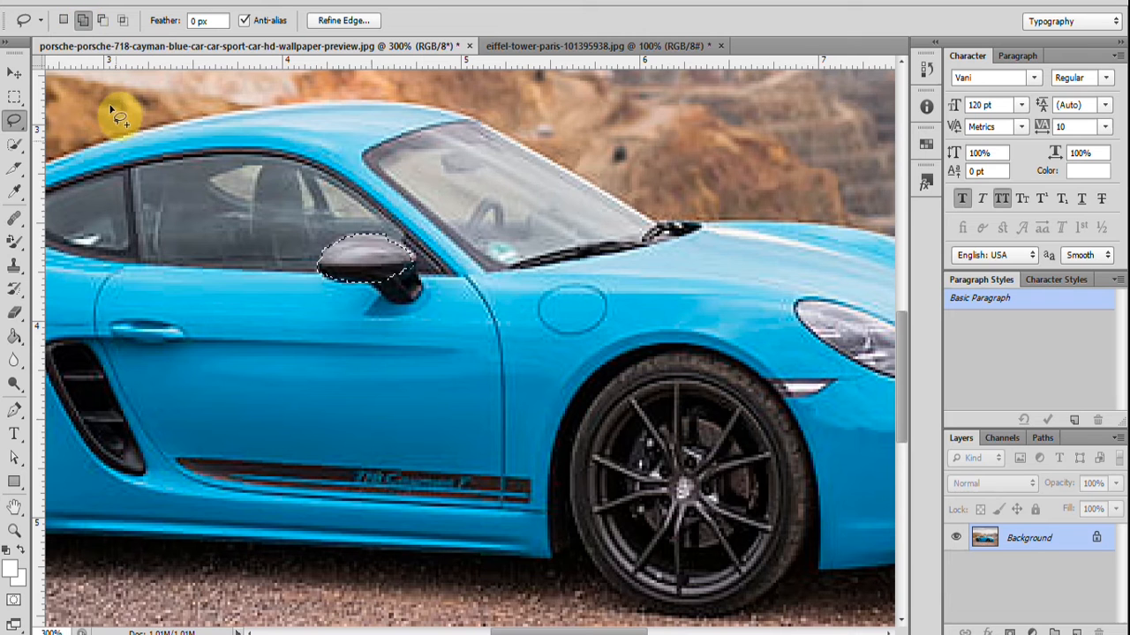
left_click(81, 20)
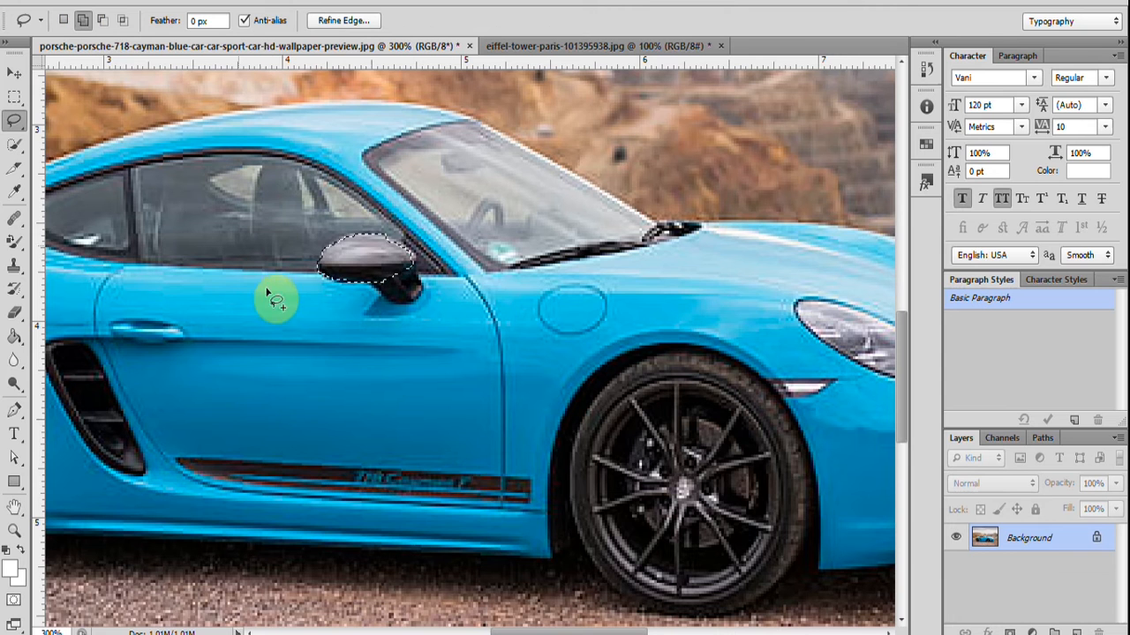
left_click(11, 122)
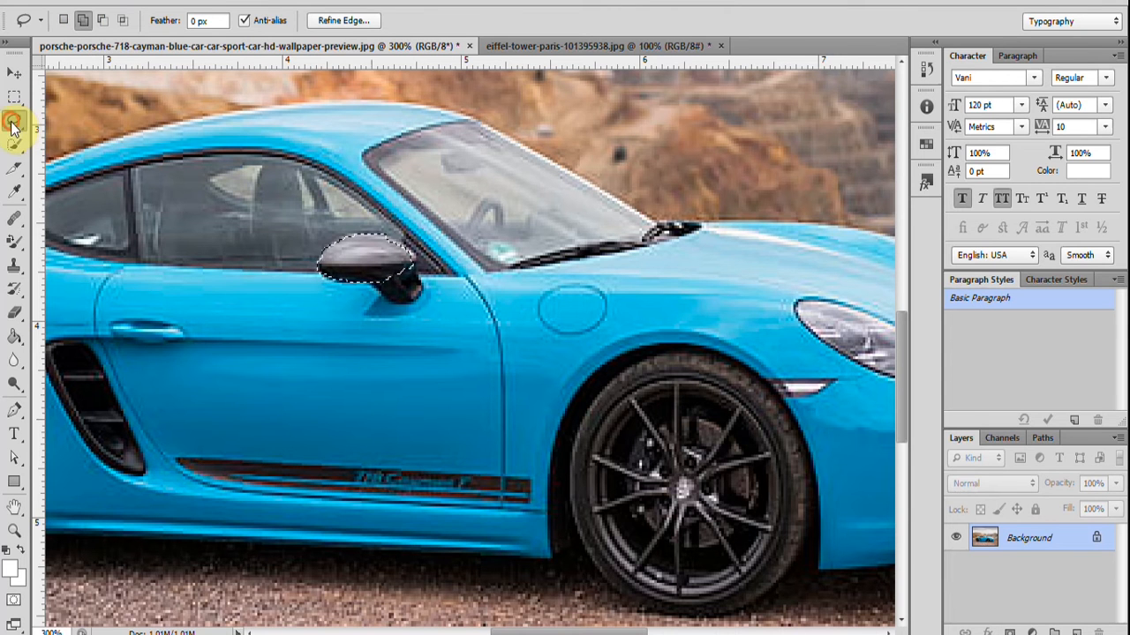
left_click(407, 266)
mouse_move(419, 275)
left_mouse_down()
mouse_move(368, 282)
mouse_move(419, 280)
left_mouse_up()
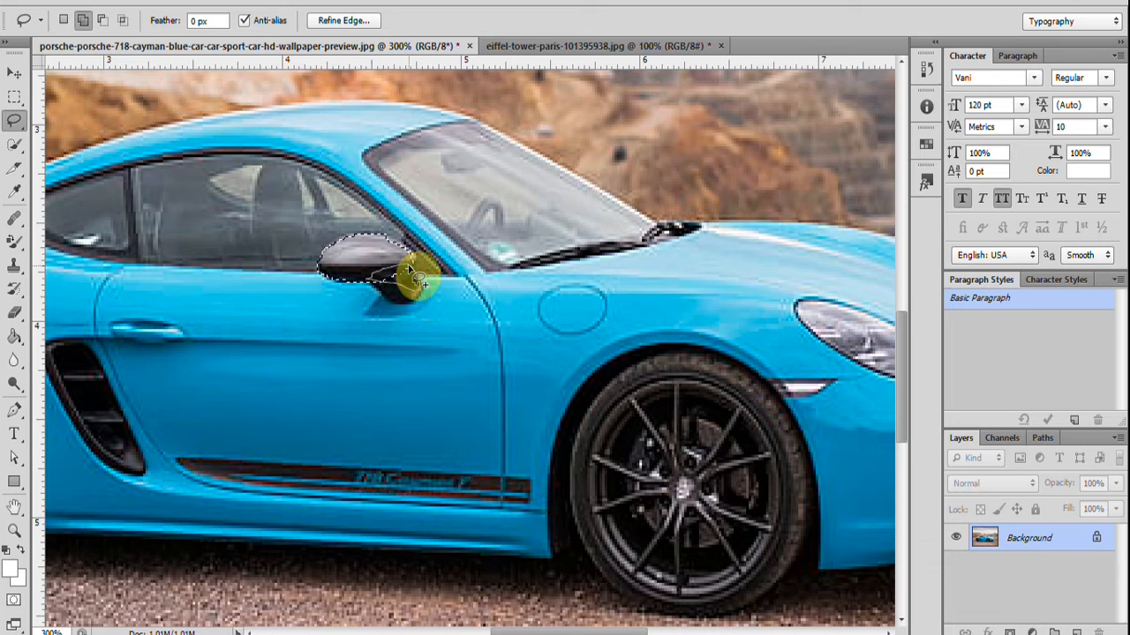
mouse_move(418, 279)
left_mouse_down()
mouse_move(412, 272)
mouse_move(431, 304)
mouse_move(368, 309)
mouse_move(364, 277)
left_mouse_up()
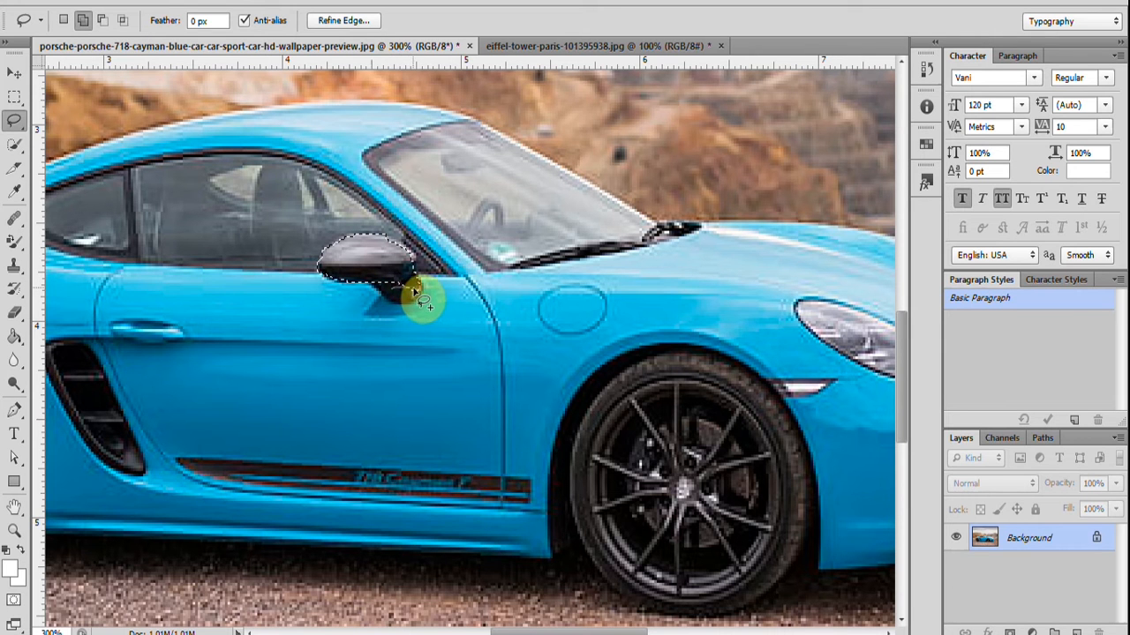
mouse_move(414, 265)
left_mouse_down()
mouse_move(390, 270)
mouse_move(390, 286)
left_mouse_up()
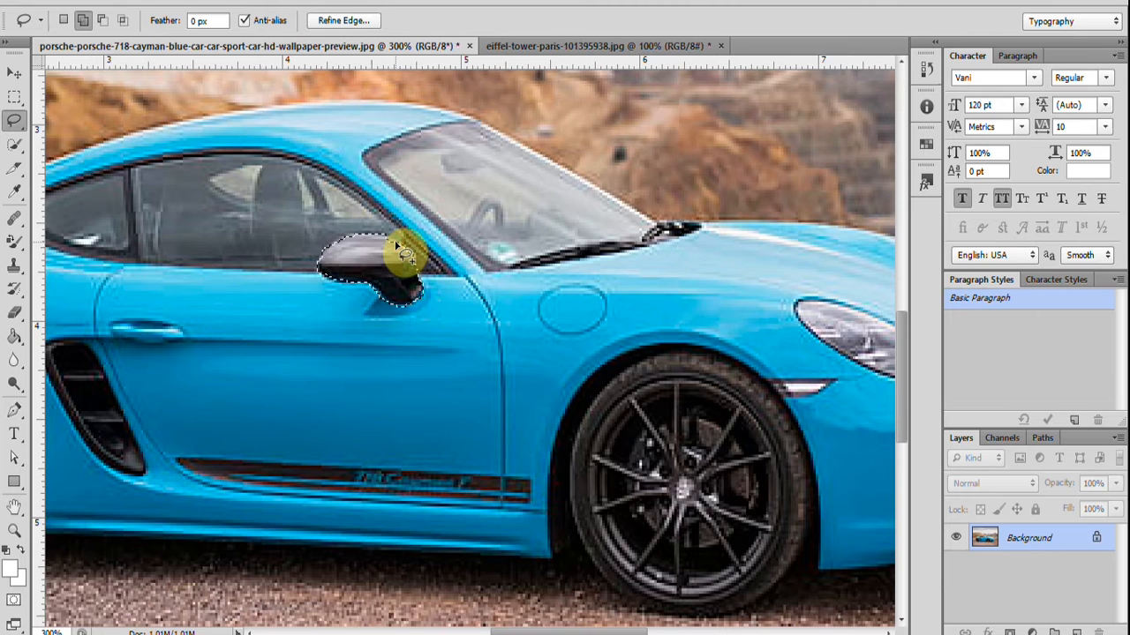
Add a patch of blue bodywork beside the mirror to the selection, and remove it with Subtract from selection.
mouse_move(466, 306)
left_mouse_down()
mouse_move(454, 323)
mouse_move(416, 302)
mouse_move(404, 273)
mouse_move(458, 291)
mouse_move(455, 279)
left_mouse_up()
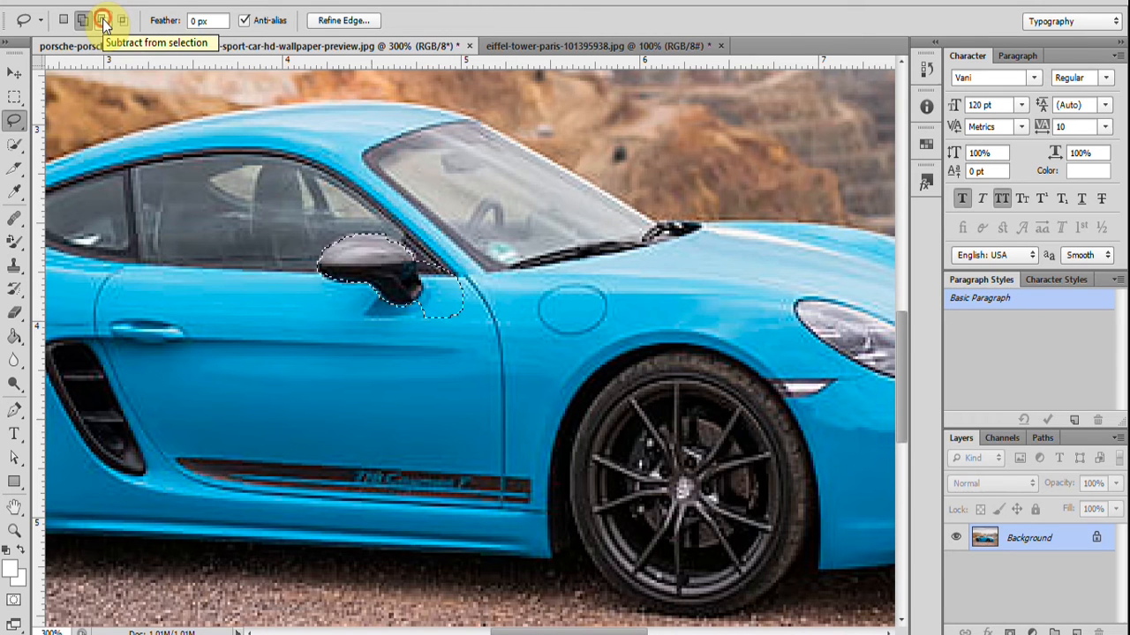
left_click(104, 22)
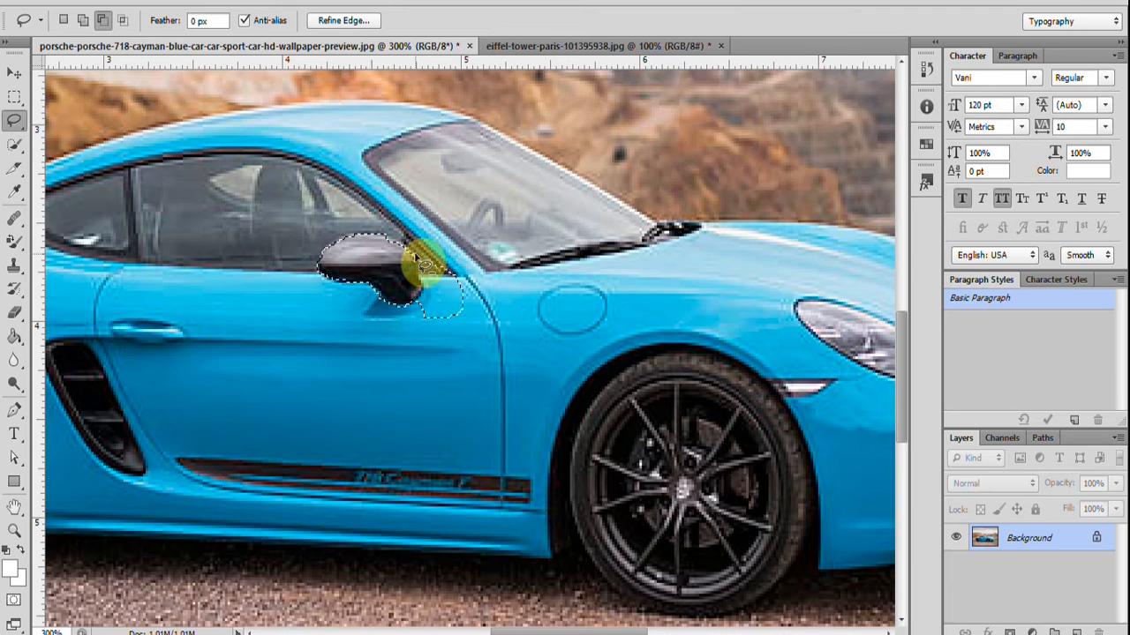
left_click_drag(422, 274, 421, 303)
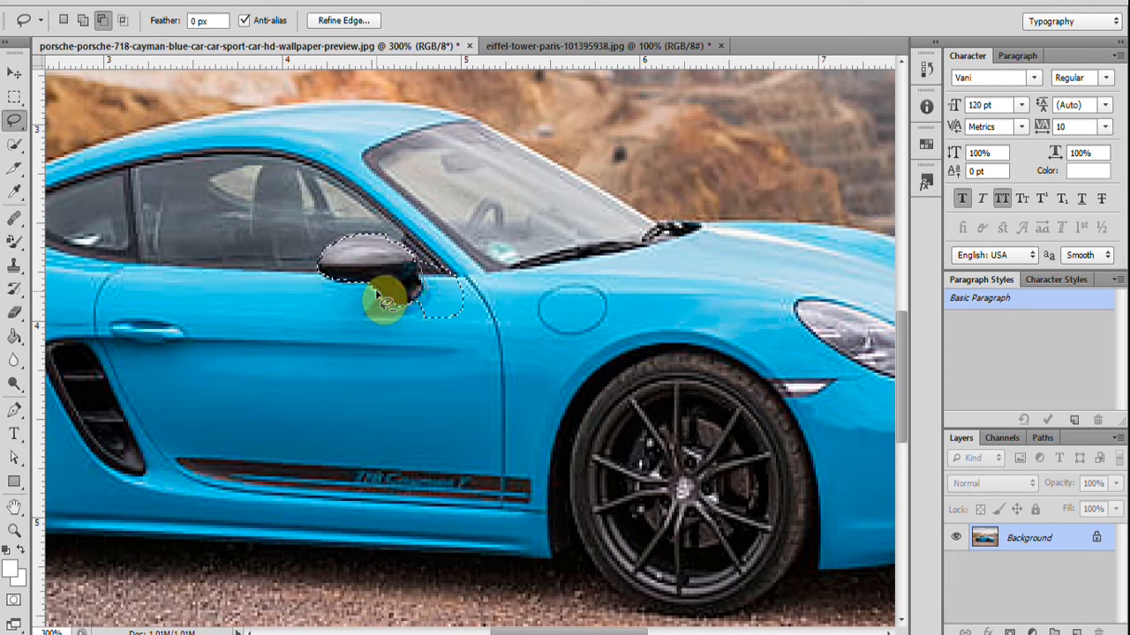
mouse_move(400, 269)
left_mouse_down()
mouse_move(418, 309)
mouse_move(425, 280)
left_mouse_up()
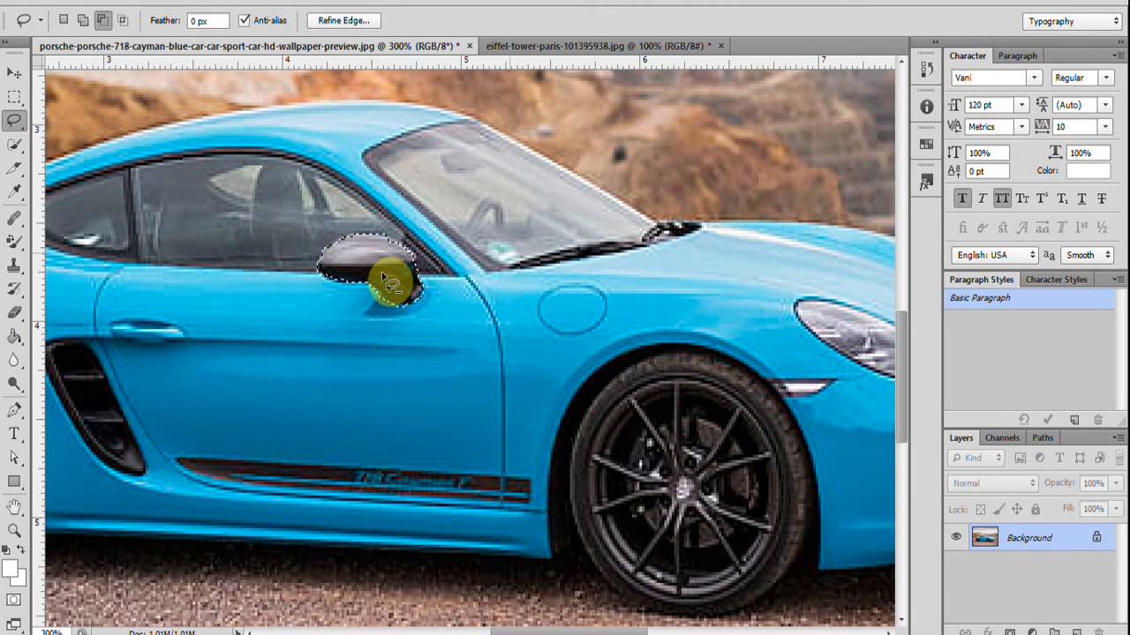
Switch from the freehand Lasso to the Polygonal Lasso tool.
right_click(20, 125)
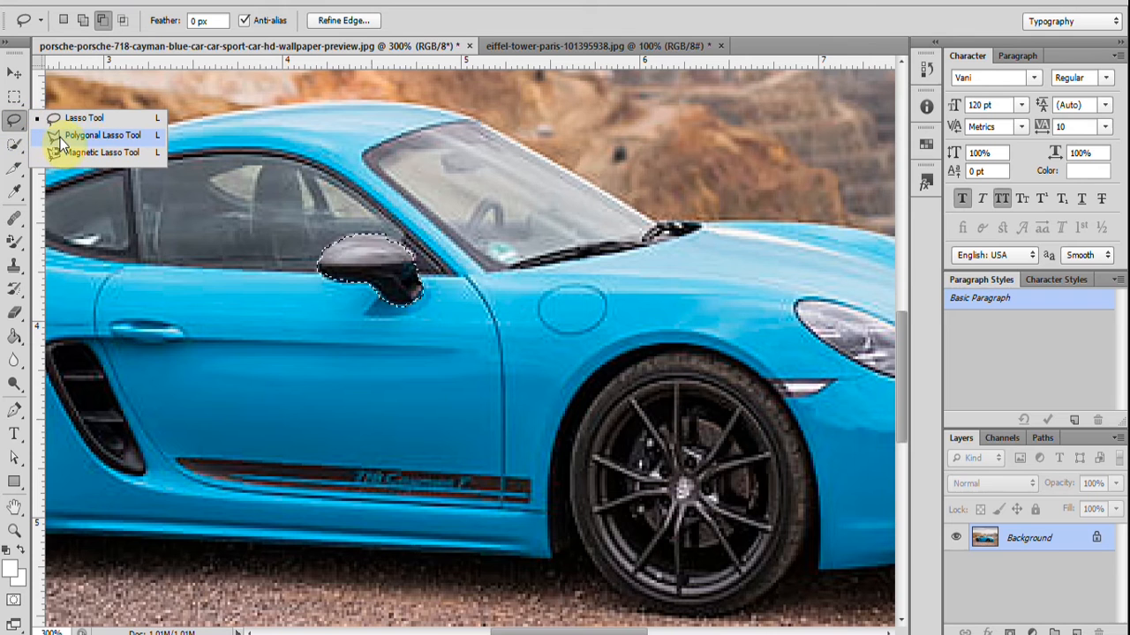
left_click(17, 129)
right_click(18, 129)
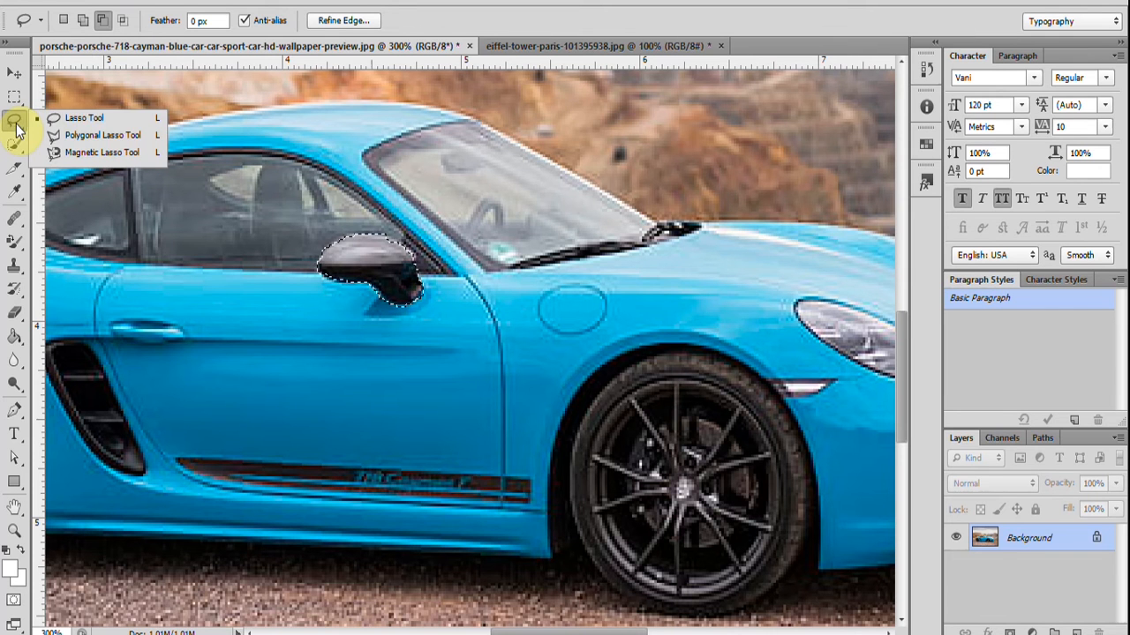
left_click(91, 135)
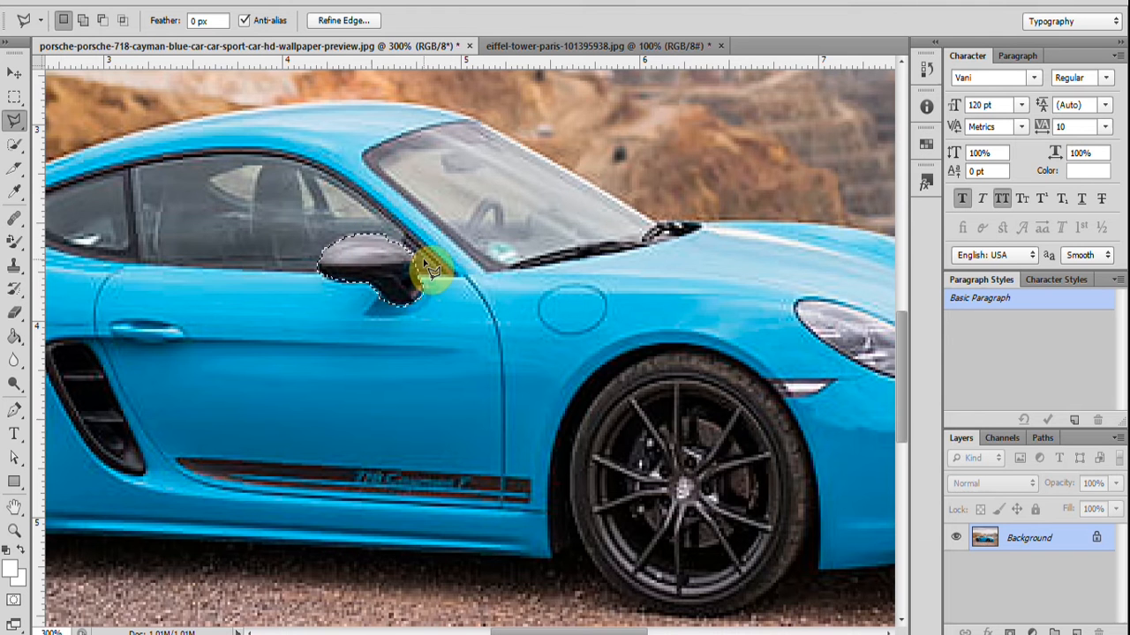
Draw a trial straight-edged selection over the car's lower door and side sill, between the two wheels.
key("ctrl+minus")
left_click(373, 189)
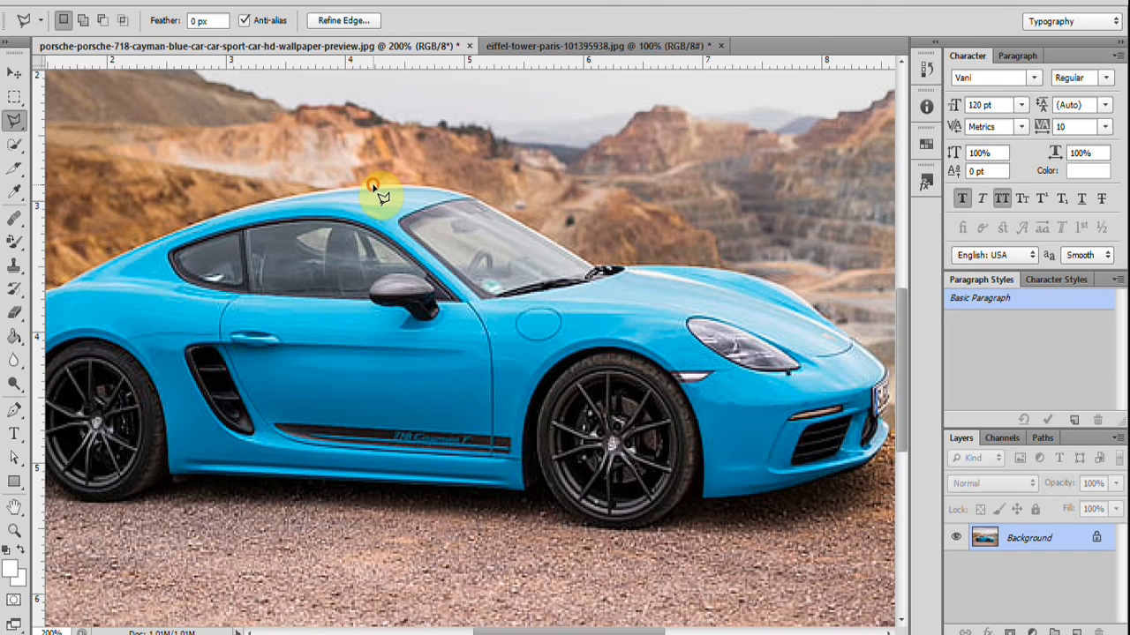
left_click(445, 485)
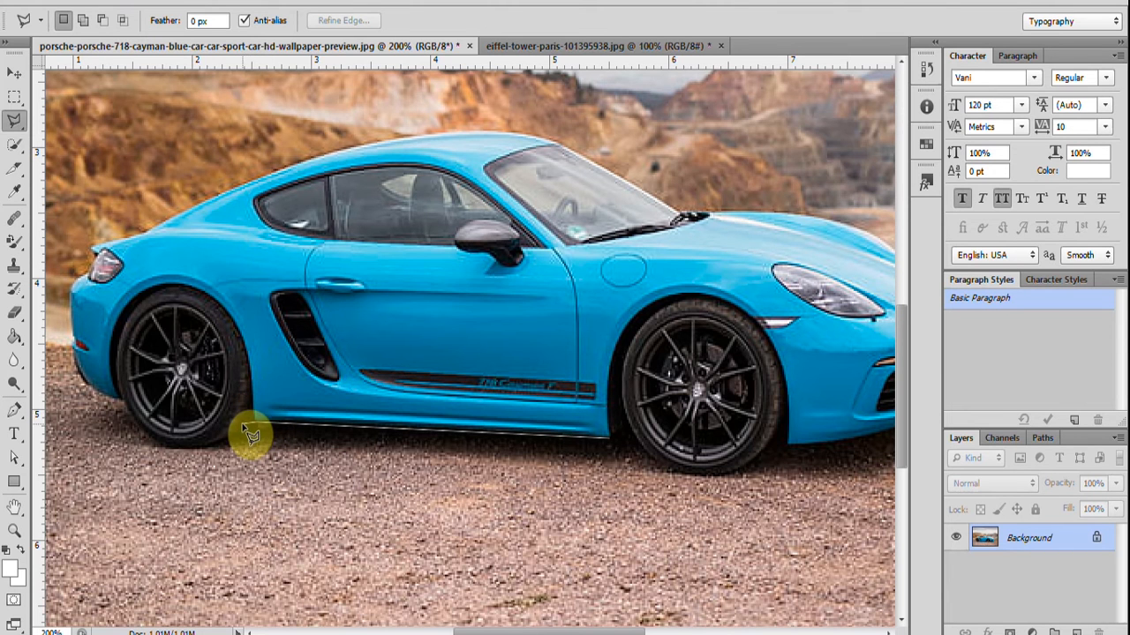
left_click(204, 448)
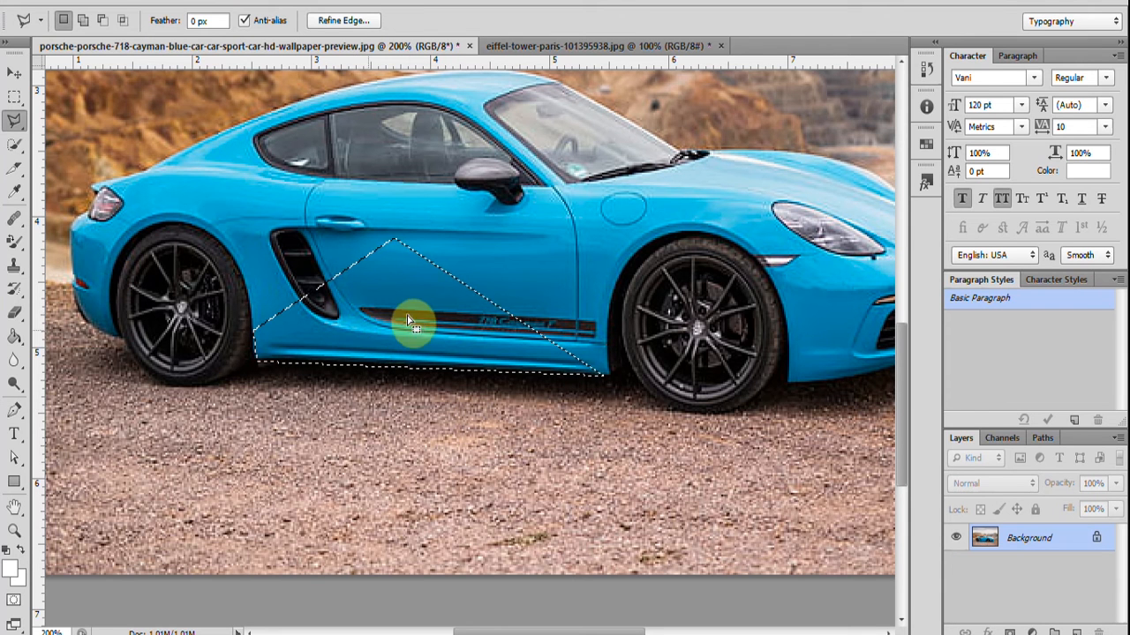
Select the entire car with a closed Polygonal Lasso outline along the roof, hood, front bumper, wheels, side sill and rear.
left_click(14, 415)
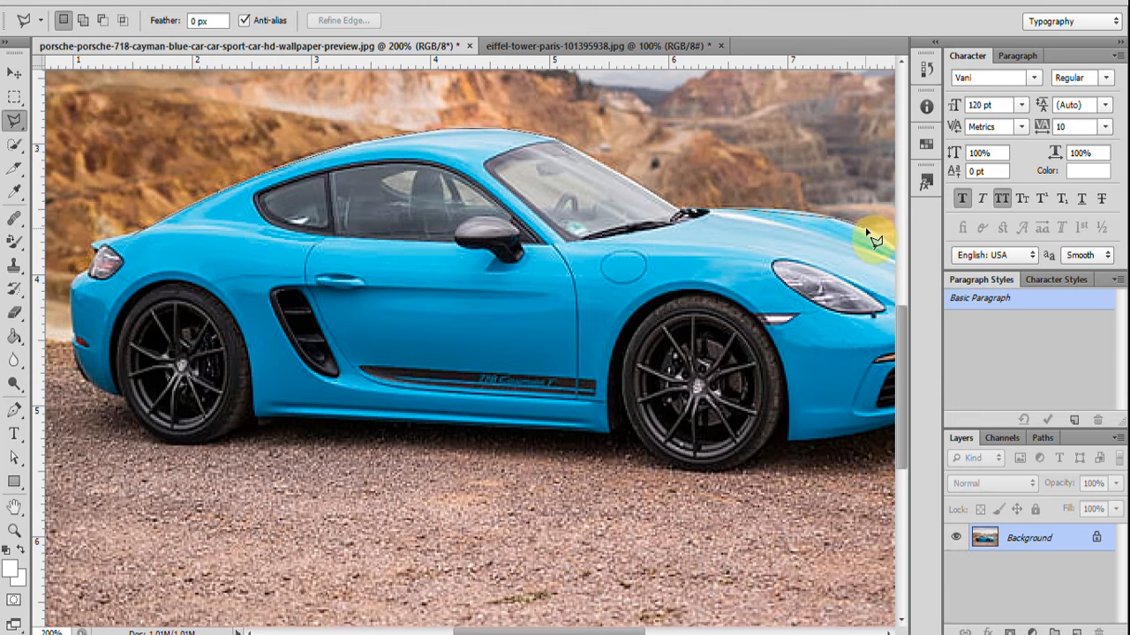
scroll(874, 238, "right", 2)
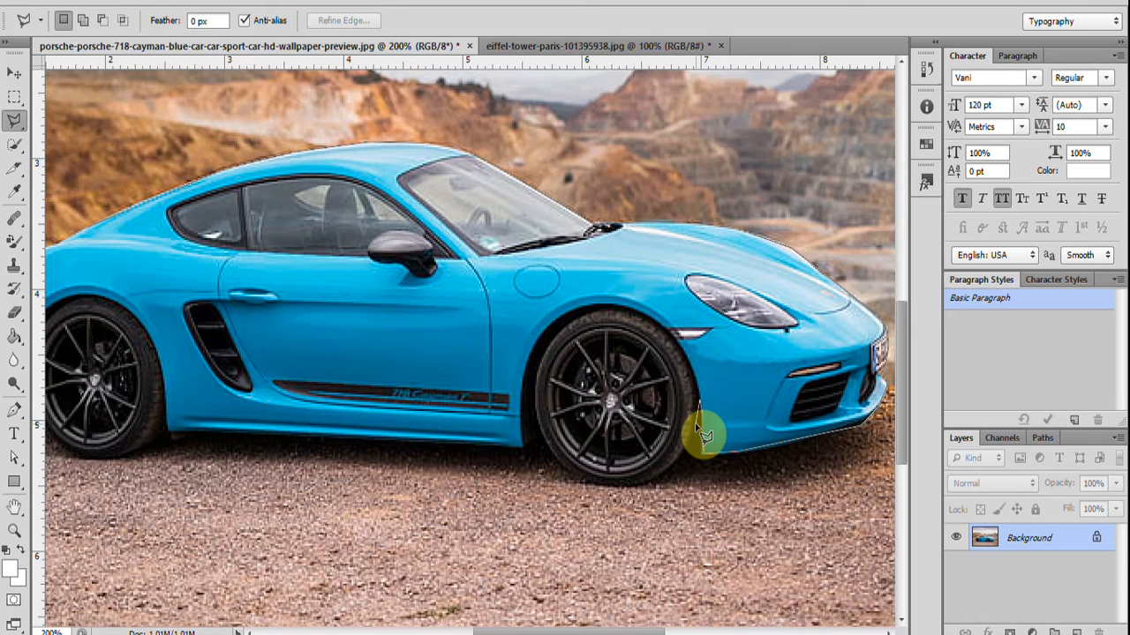
mouse_move(697, 433)
left_mouse_down()
mouse_move(649, 495)
mouse_move(584, 485)
mouse_move(542, 436)
mouse_move(533, 453)
mouse_move(511, 452)
left_mouse_up()
left_click(508, 450)
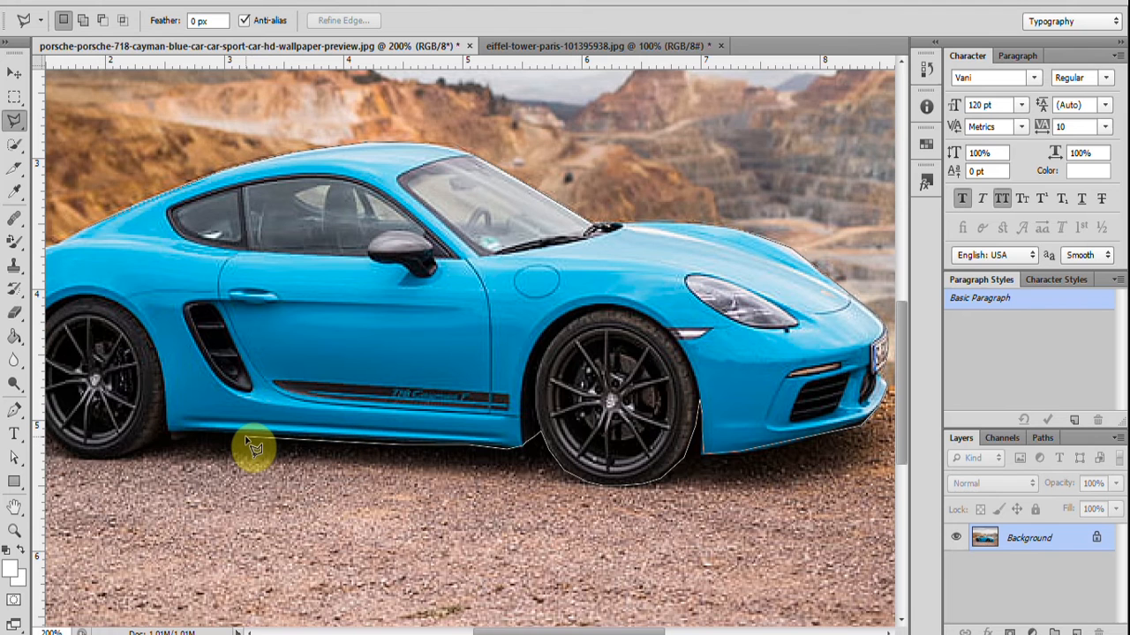
left_click(153, 448)
left_click(139, 454)
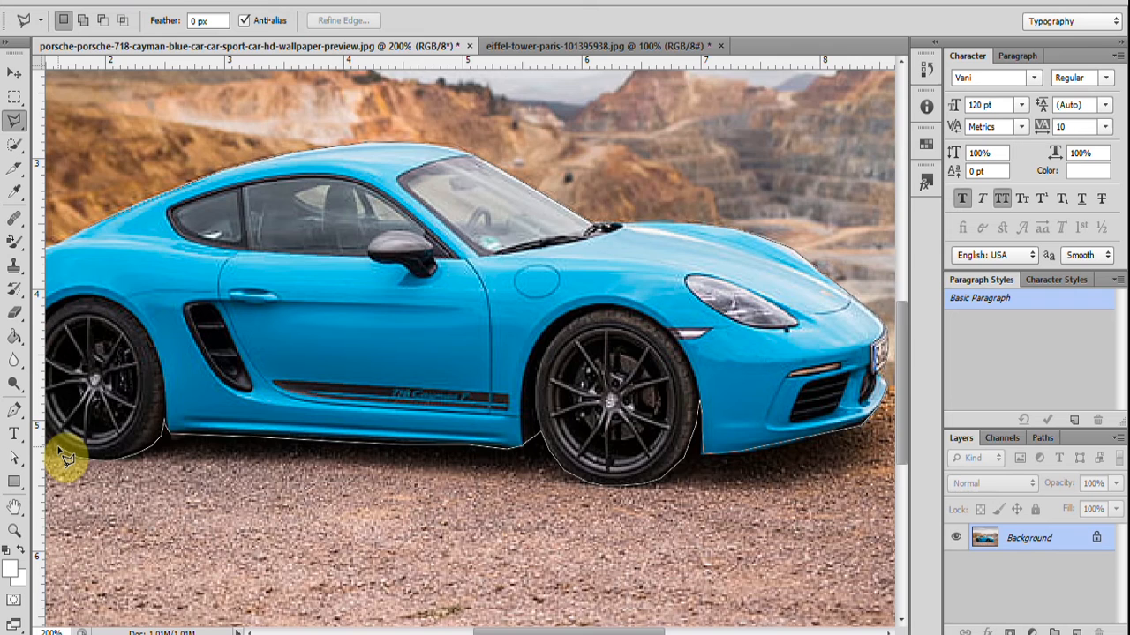
key("ctrl+minus")
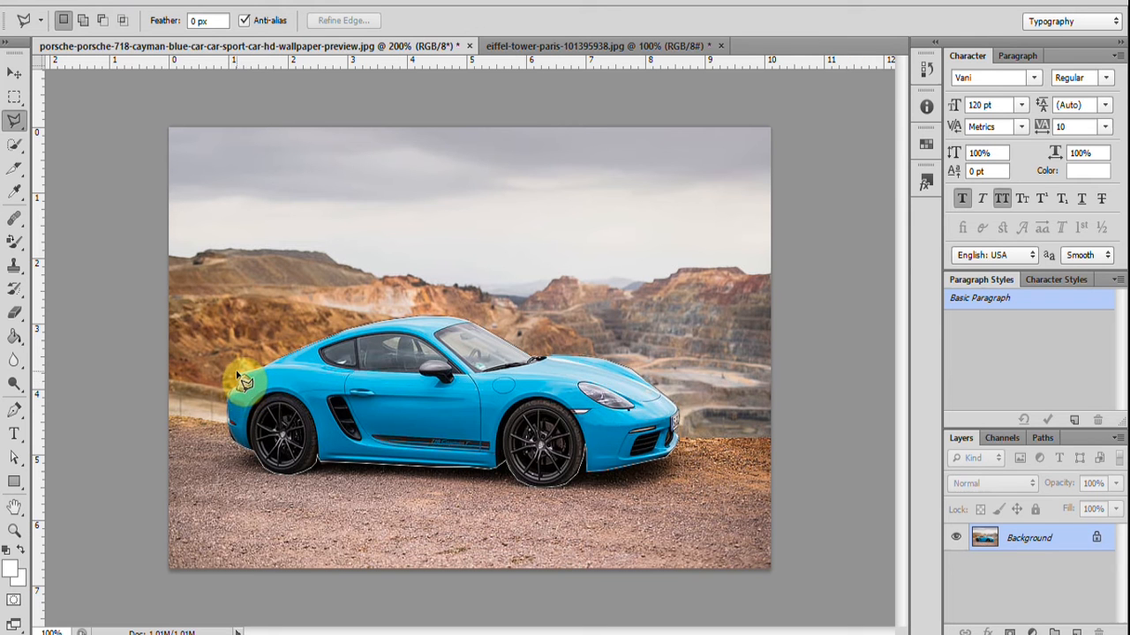
left_click(291, 369)
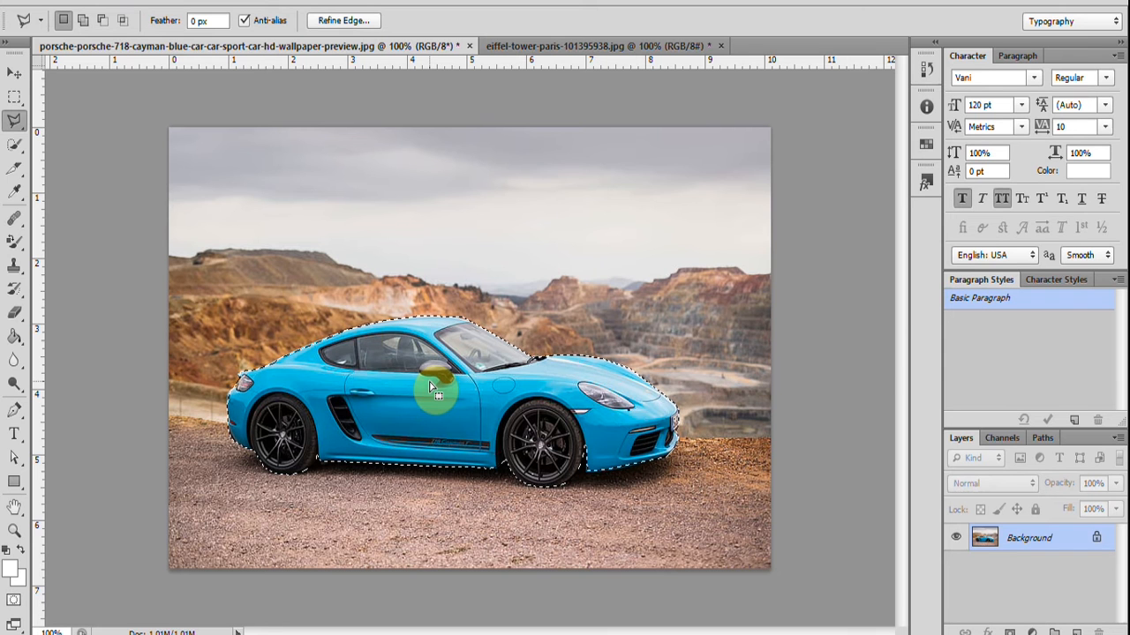
Copy the selected car, paste it into the Eiffel Tower image, and move it down onto the lawn.
key("v")
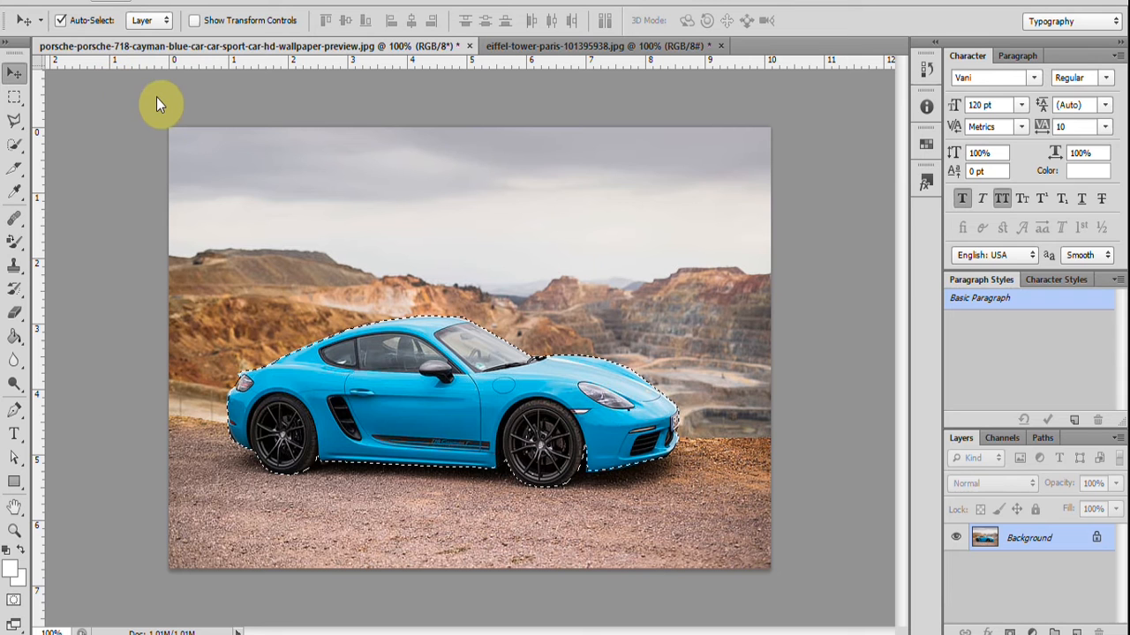
key("alt+e")
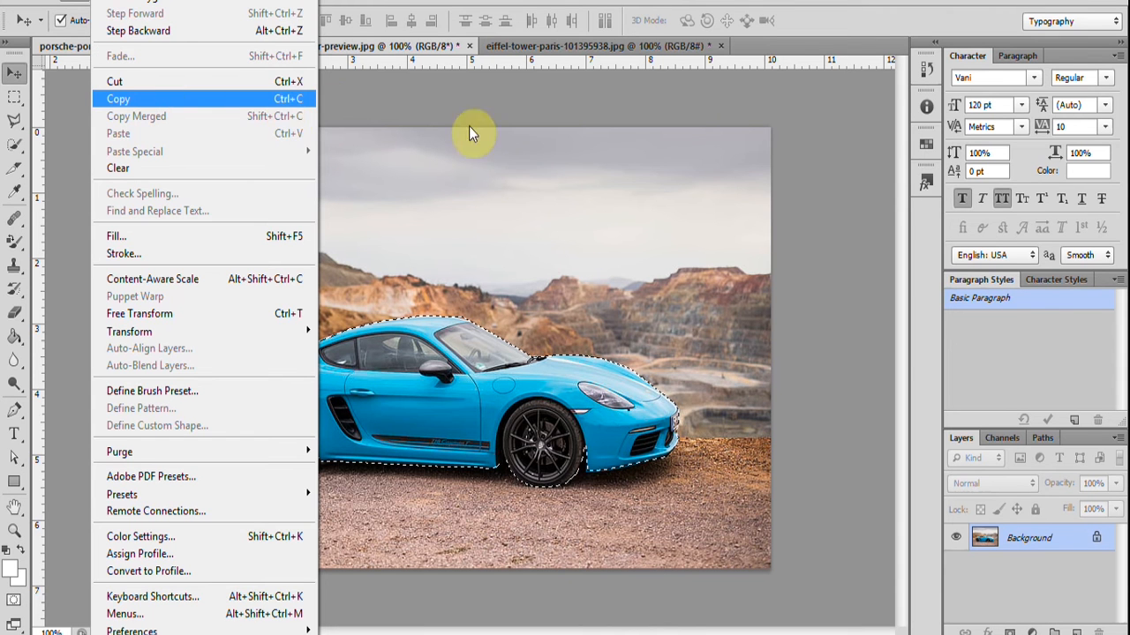
key("Return")
left_click(529, 45)
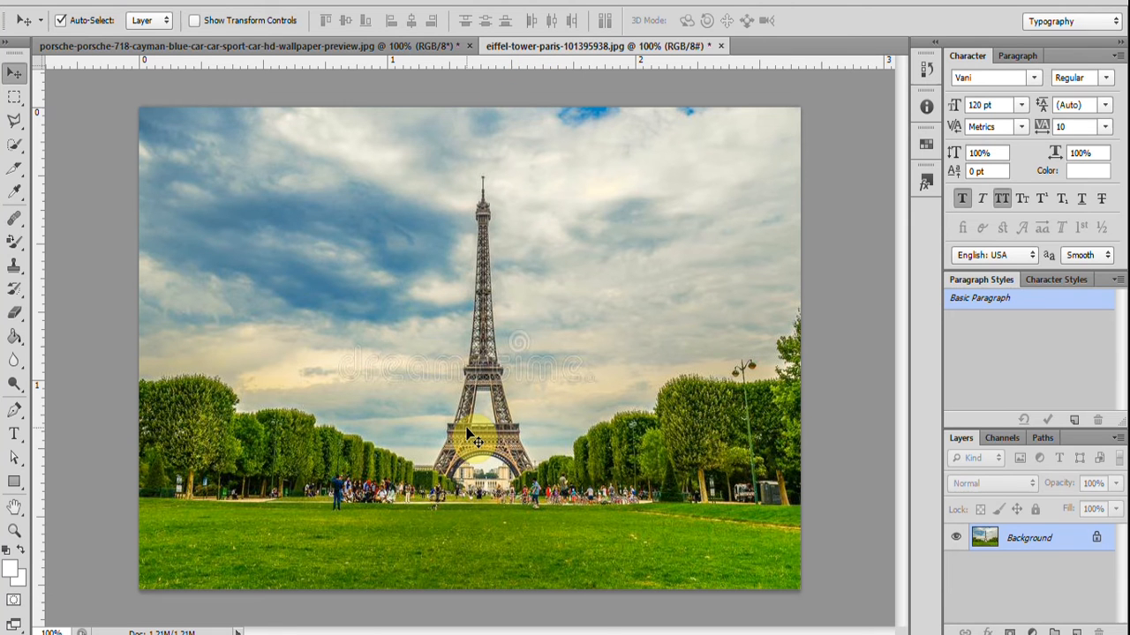
key("ctrl+v")
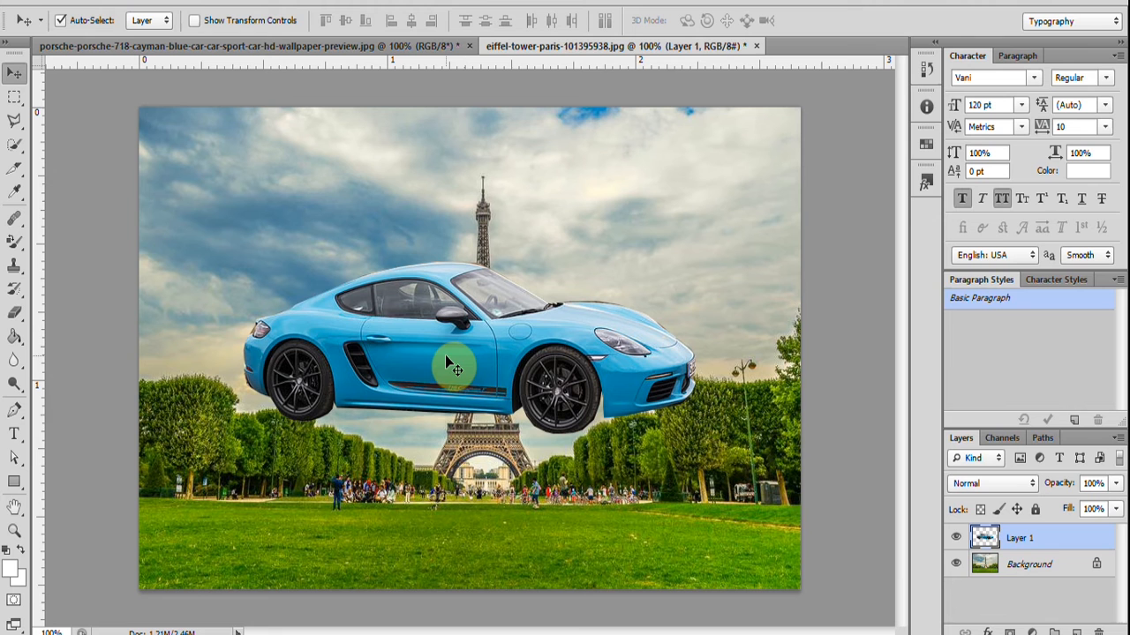
left_click_drag(451, 366, 444, 532)
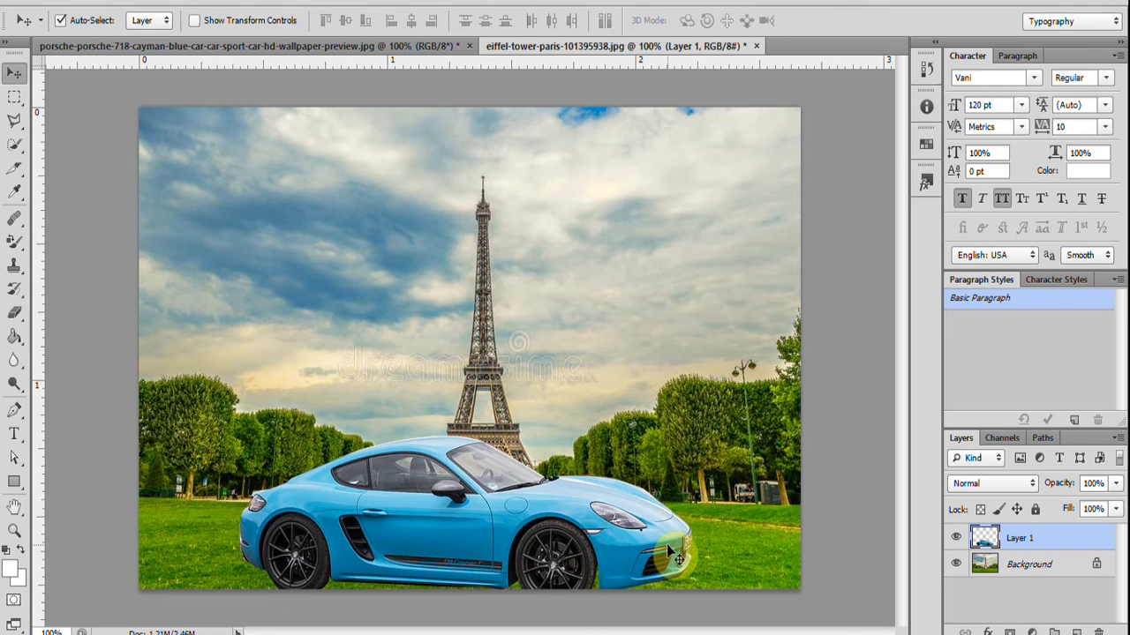
Scale the pasted car with Free Transform to about 83% width and 56% height, and shift it toward the lawn's centre.
key("ctrl+t")
left_click_drag(690, 545, 691, 544)
left_click_drag(569, 481, 478, 468)
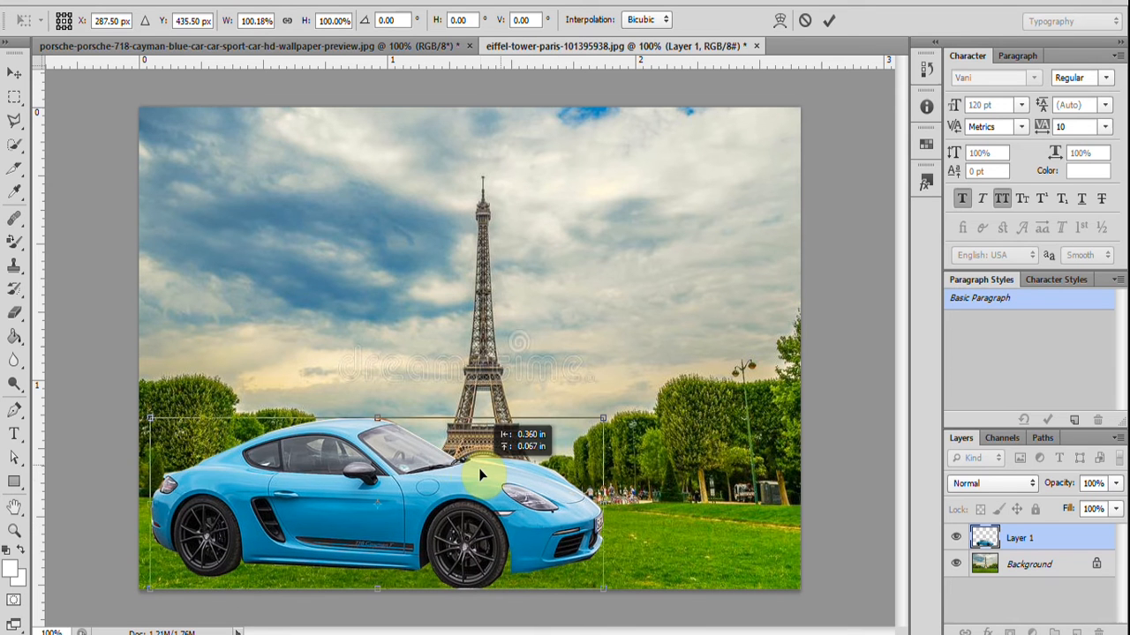
left_click_drag(151, 420, 228, 494)
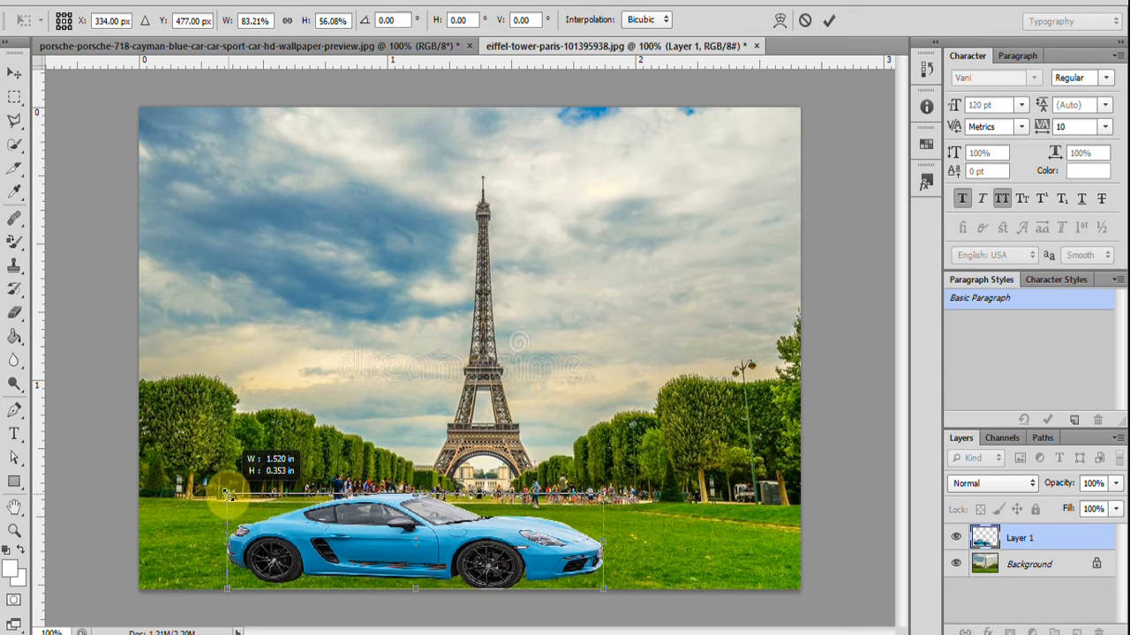
left_click_drag(397, 529, 469, 533)
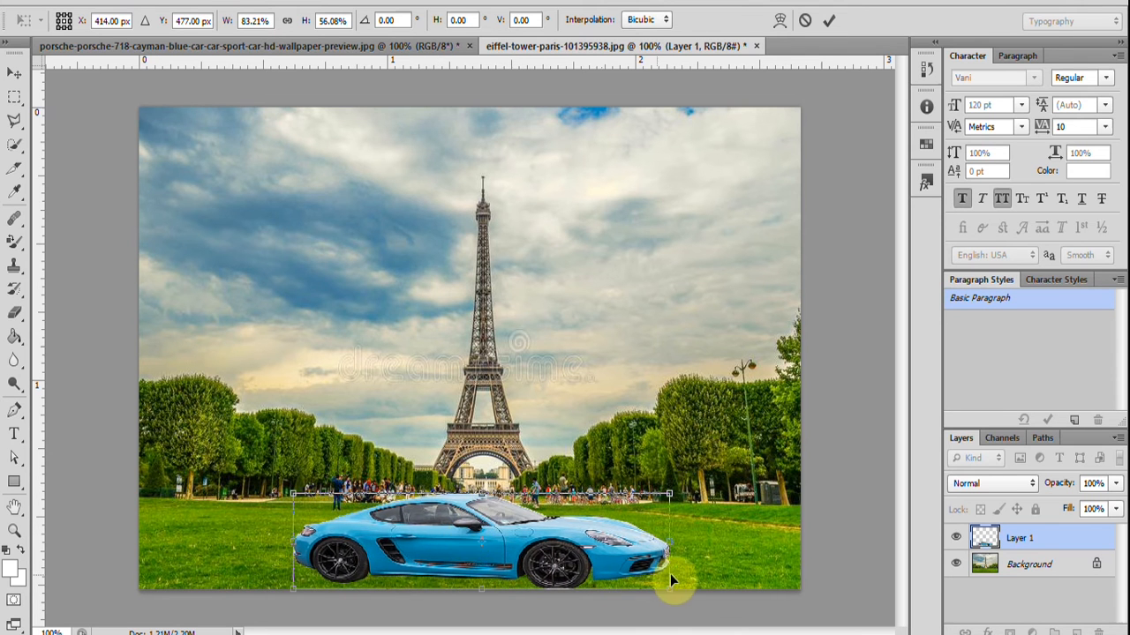
Rotate the car to about 0.16°, move it toward the left part of the lawn, and apply the transform.
left_click_drag(681, 581, 681, 572)
left_click_drag(509, 538, 517, 539)
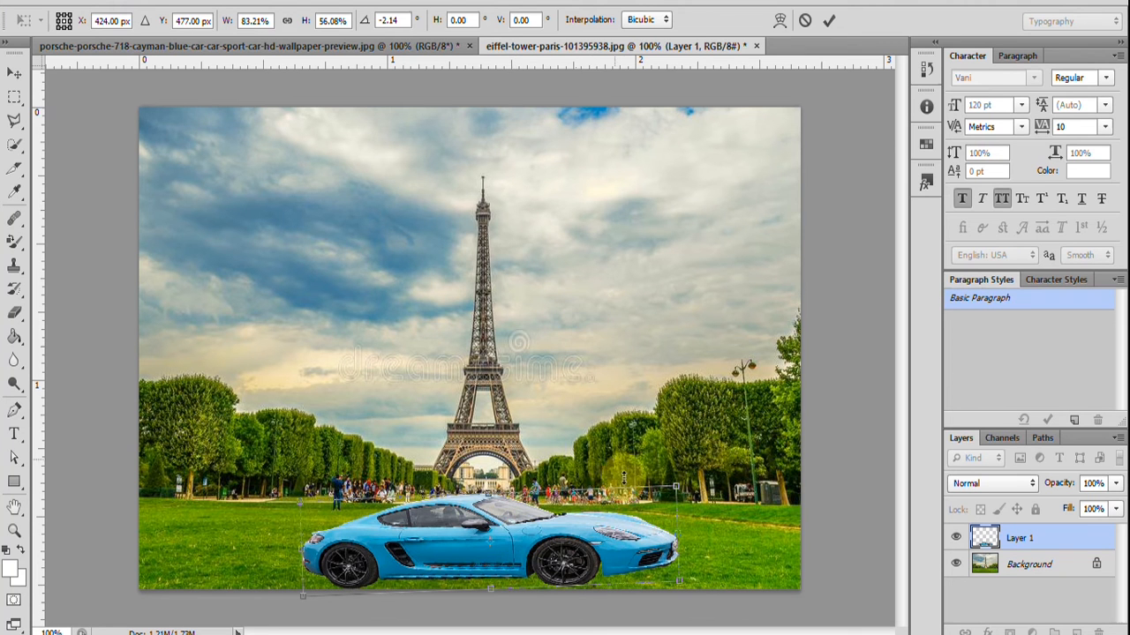
left_click_drag(660, 550, 397, 530)
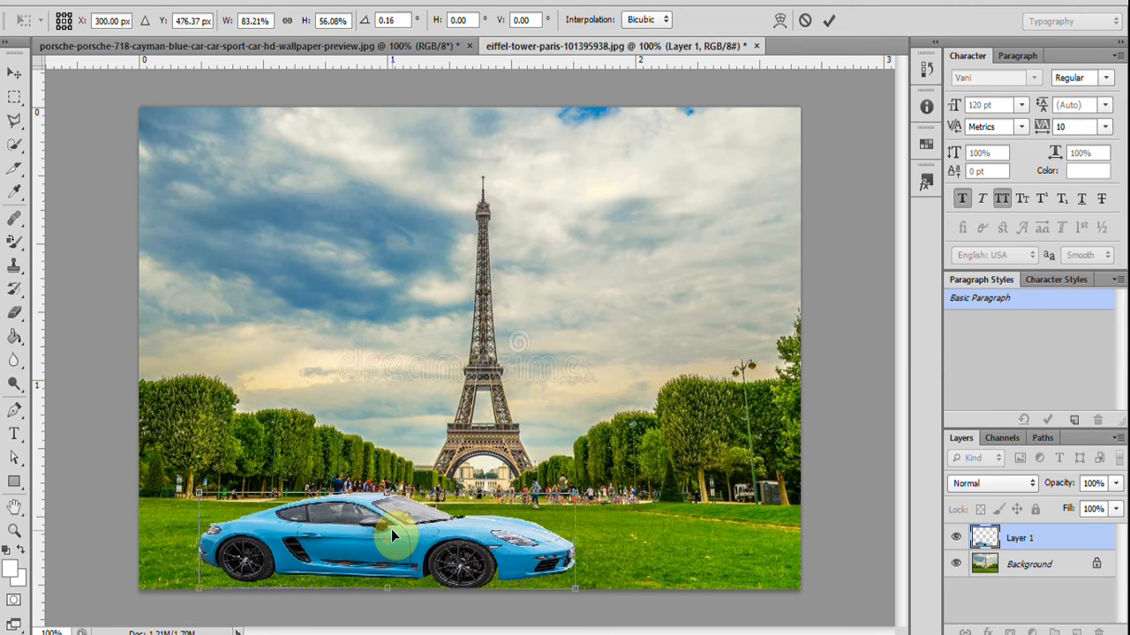
scroll(576, 479, "up", 6)
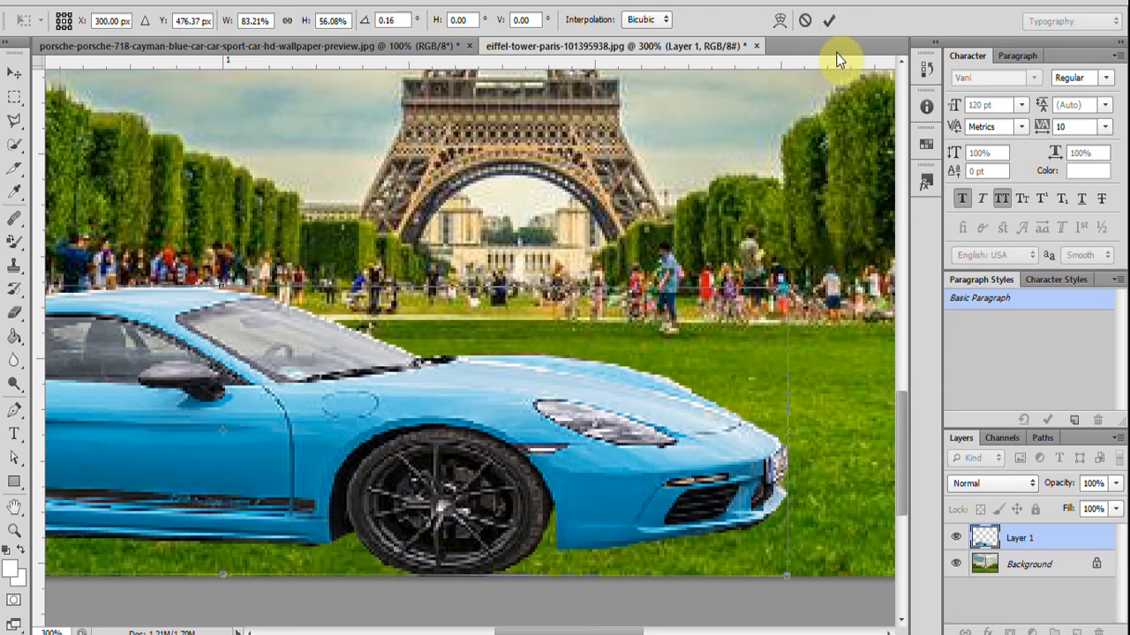
left_click(825, 20)
Inspect the pasted car's edges up close and delete its layer from the Eiffel Tower image.
scroll(510, 488, "right", 1)
scroll(510, 488, "left", 1)
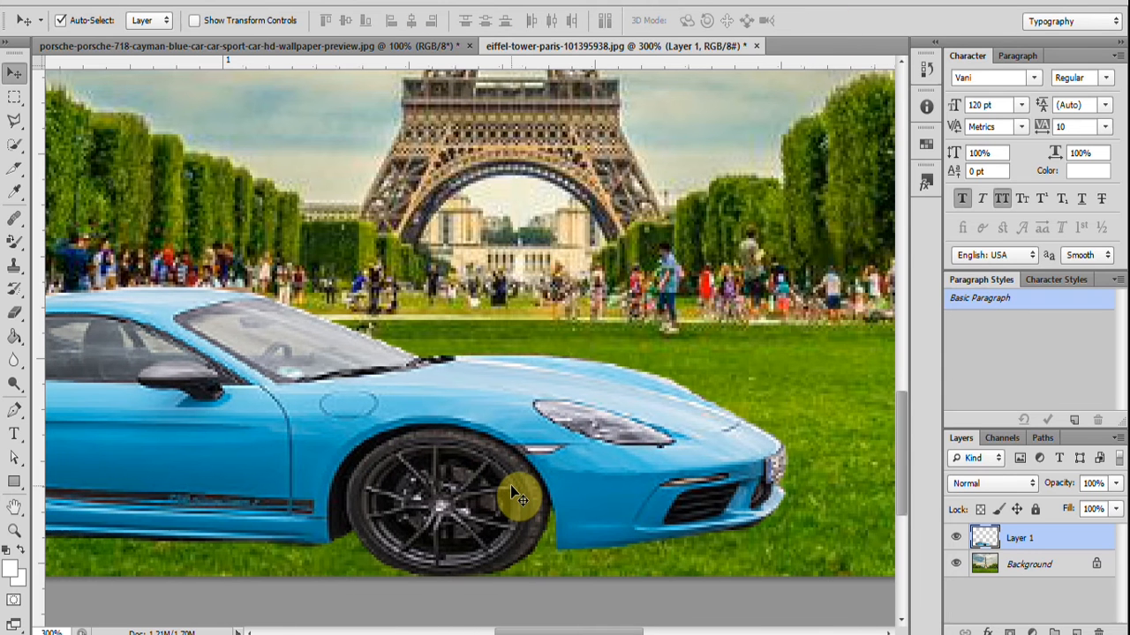
scroll(512, 490, "left", 3)
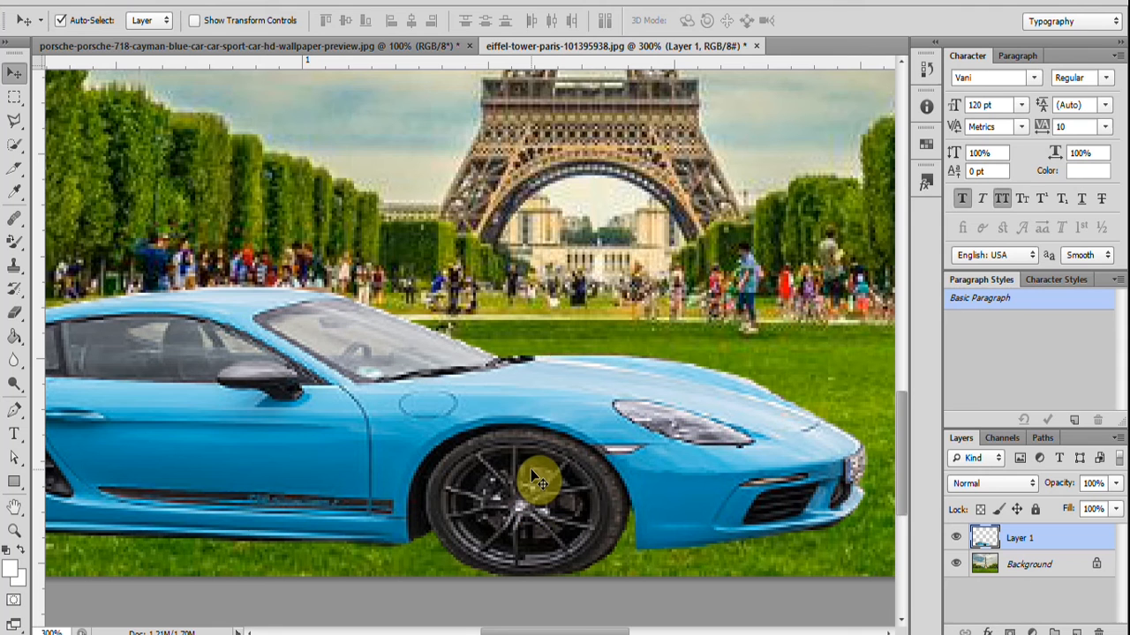
key("Delete")
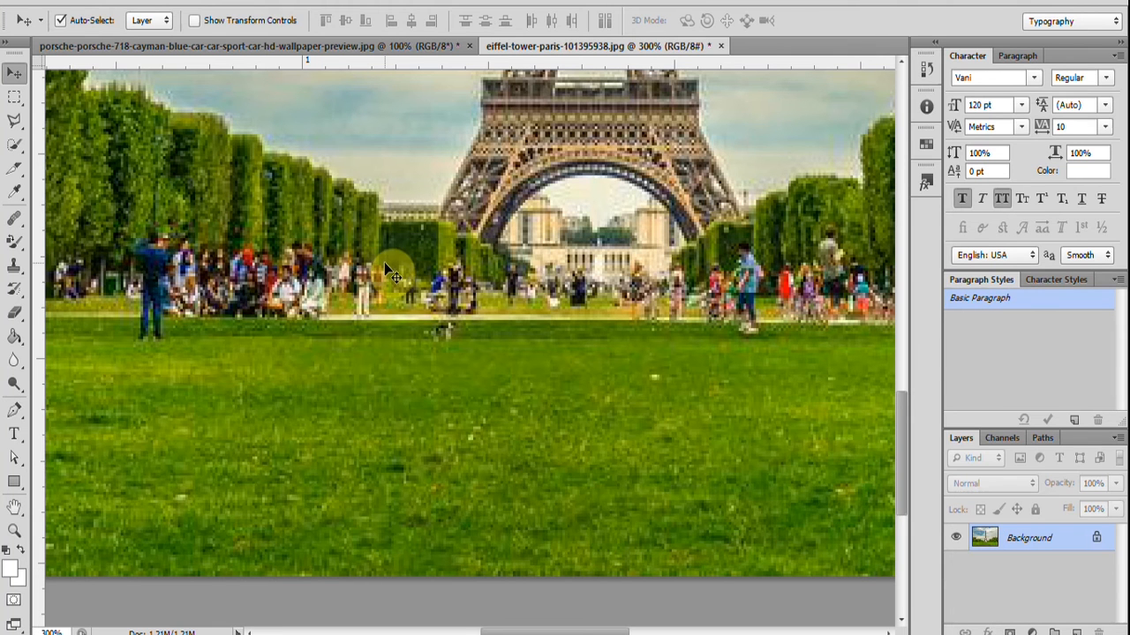
key("ctrl+1")
key("ctrl+minus")
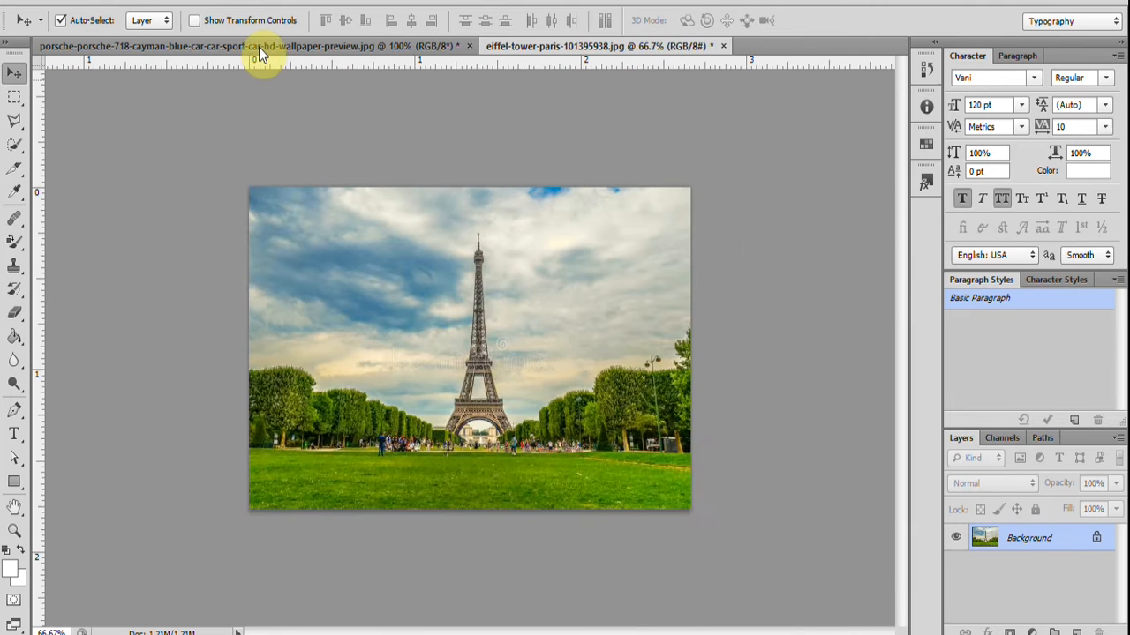
Return to the car photo's document and reactivate the Polygonal Lasso tool, keeping the car selected.
left_click(258, 47)
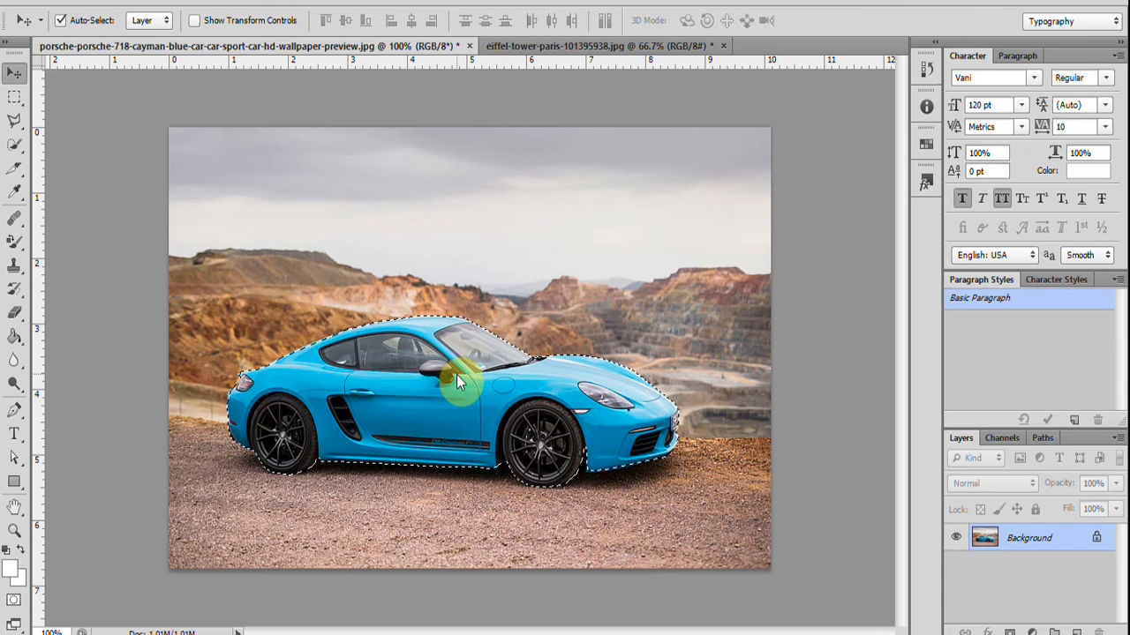
left_click(14, 123)
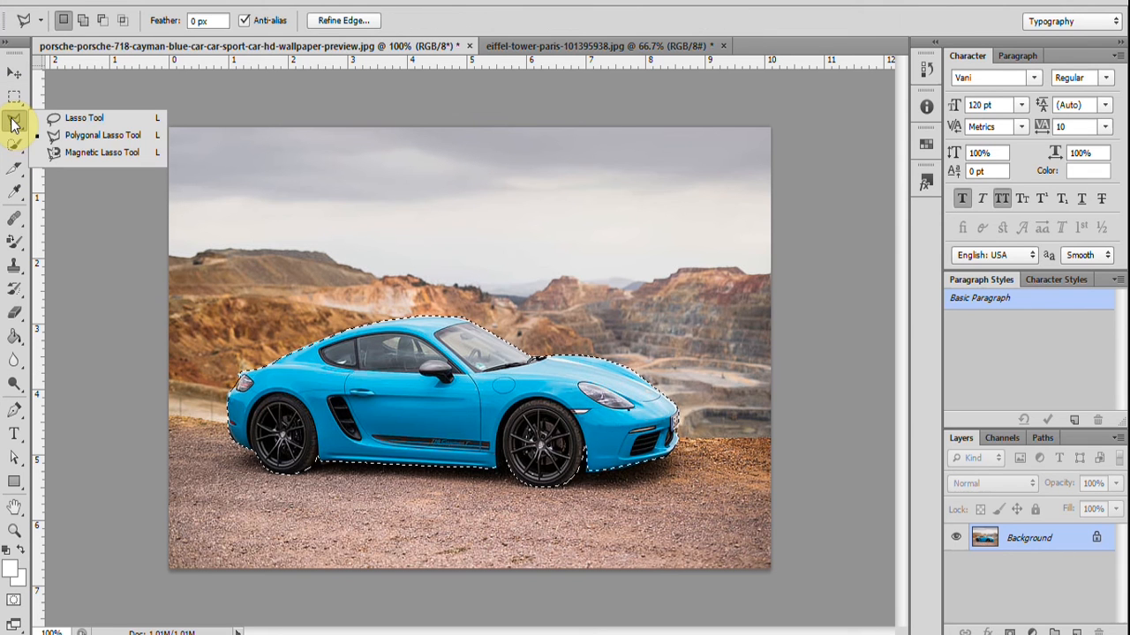
left_click(76, 135)
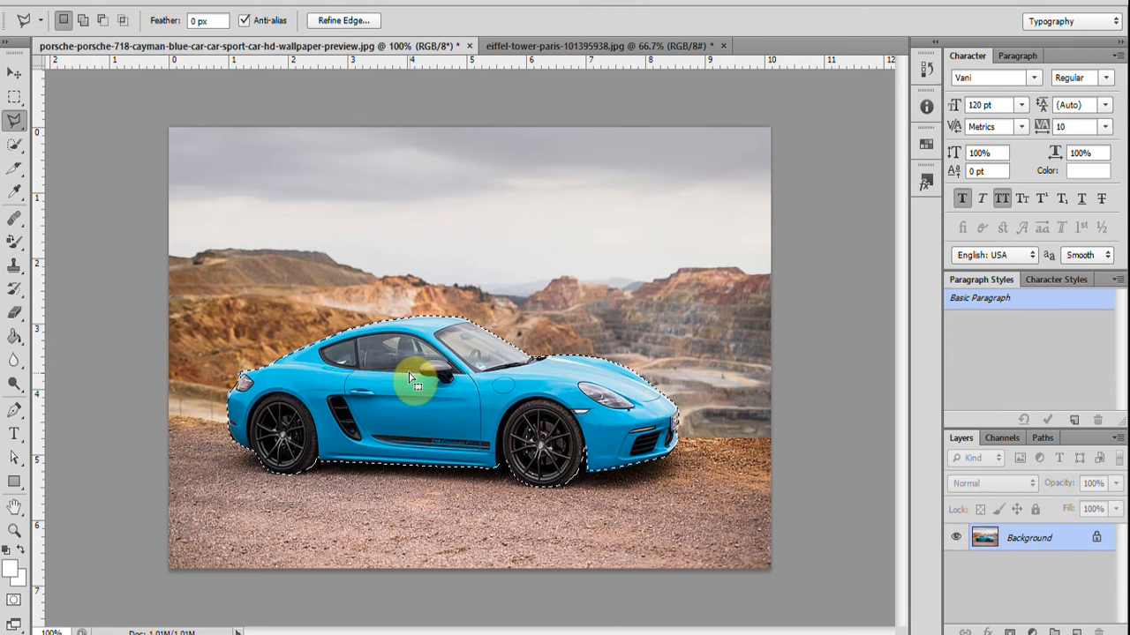
right_click(433, 376)
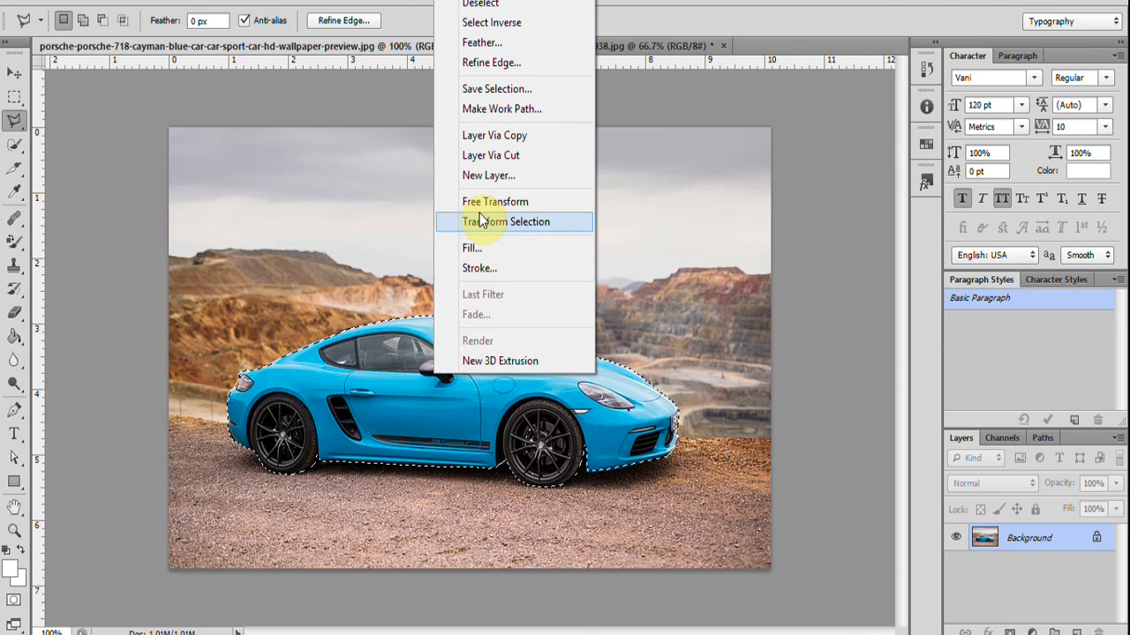
left_click(490, 44)
left_click(540, 226)
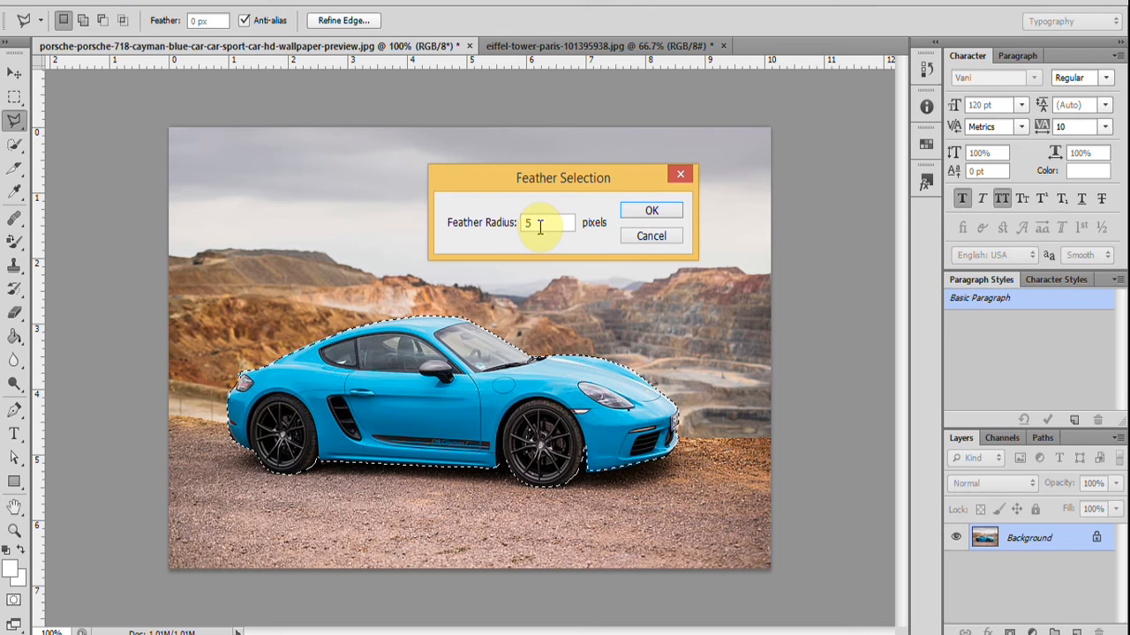
double_click(531, 222)
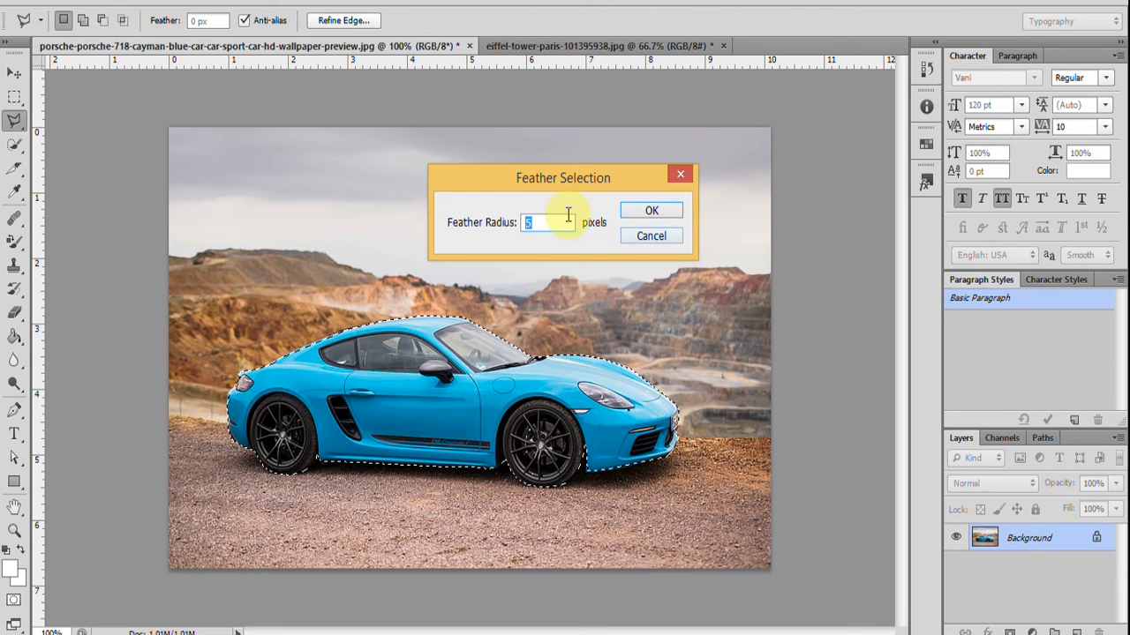
left_click(651, 236)
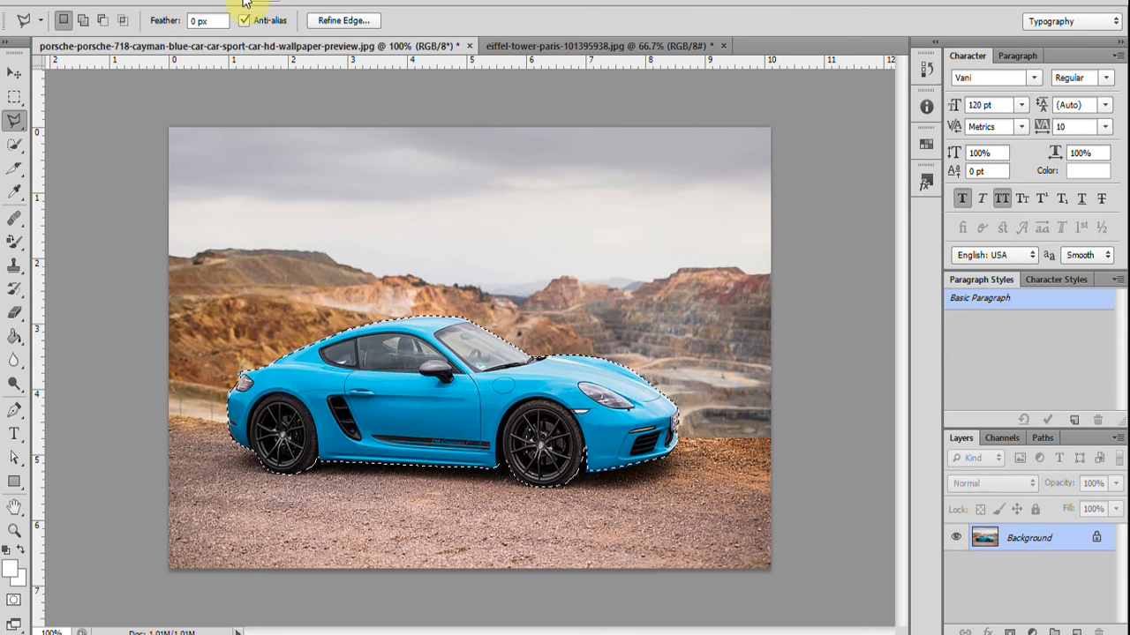
left_click(225, 4)
mouse_move(284, 202)
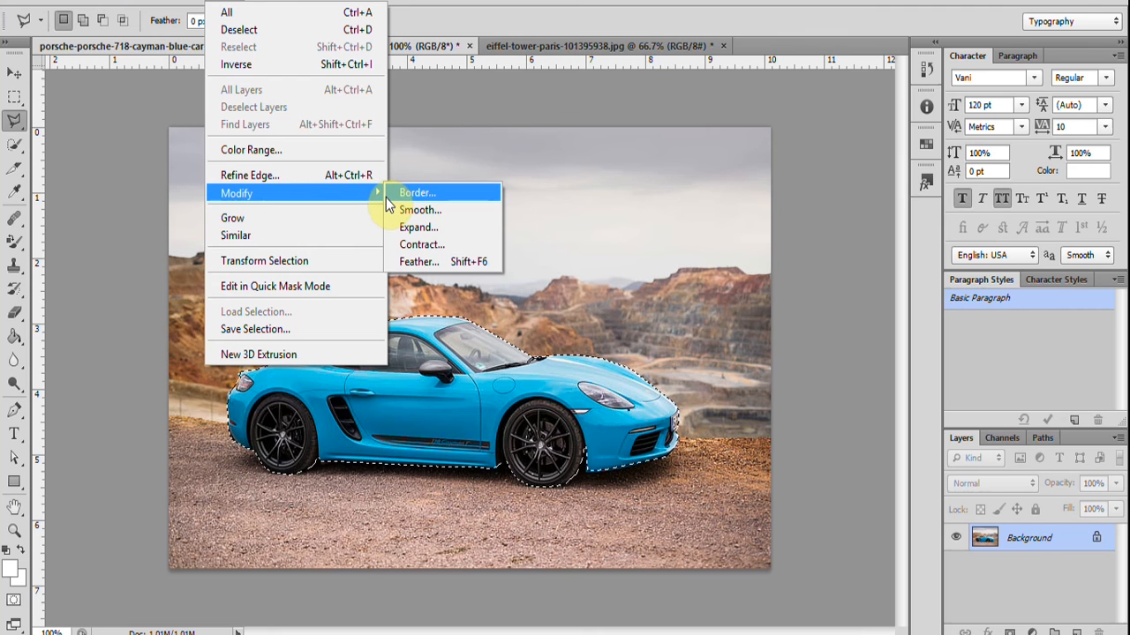
left_click(434, 265)
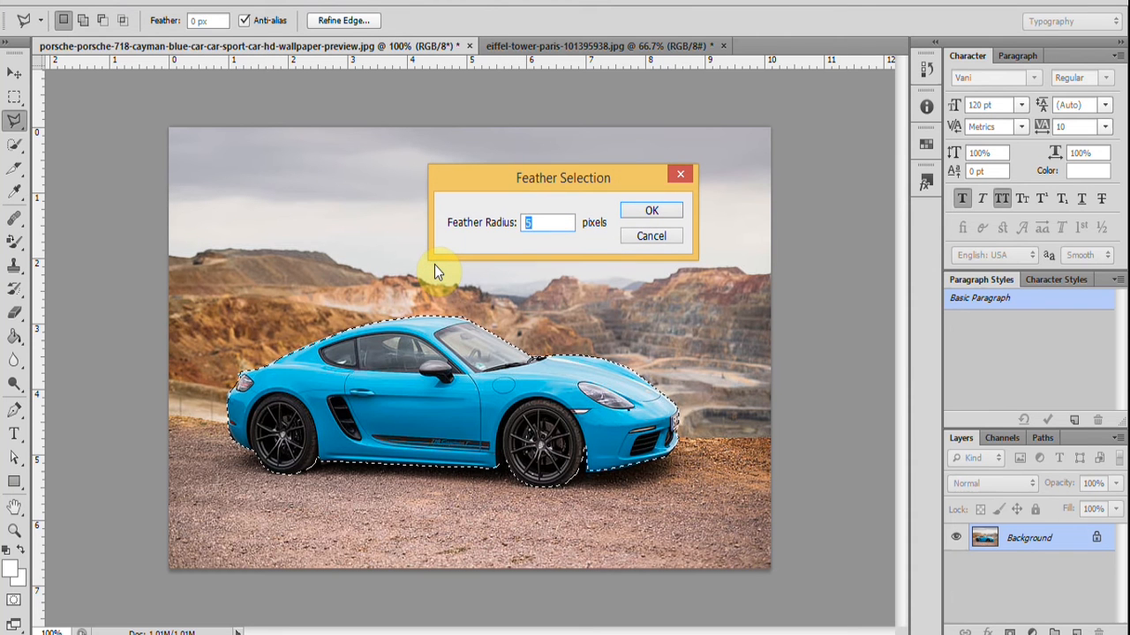
left_click(654, 211)
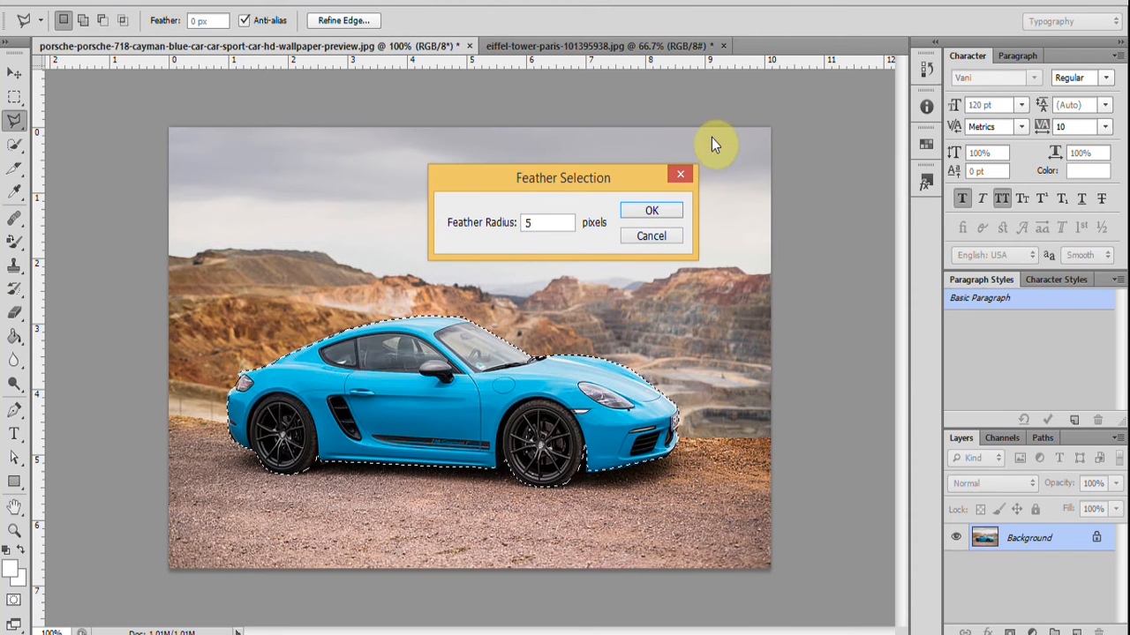
left_click(681, 175)
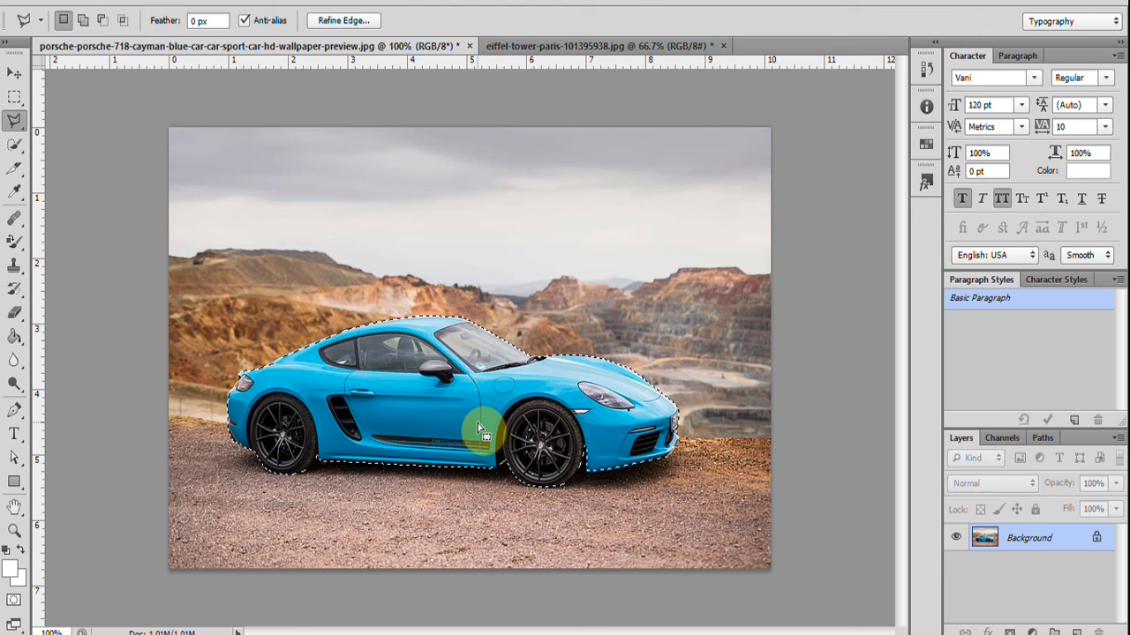
Feather the car selection with a radius of 2 pixels.
key("F6")
key("shift+F6")
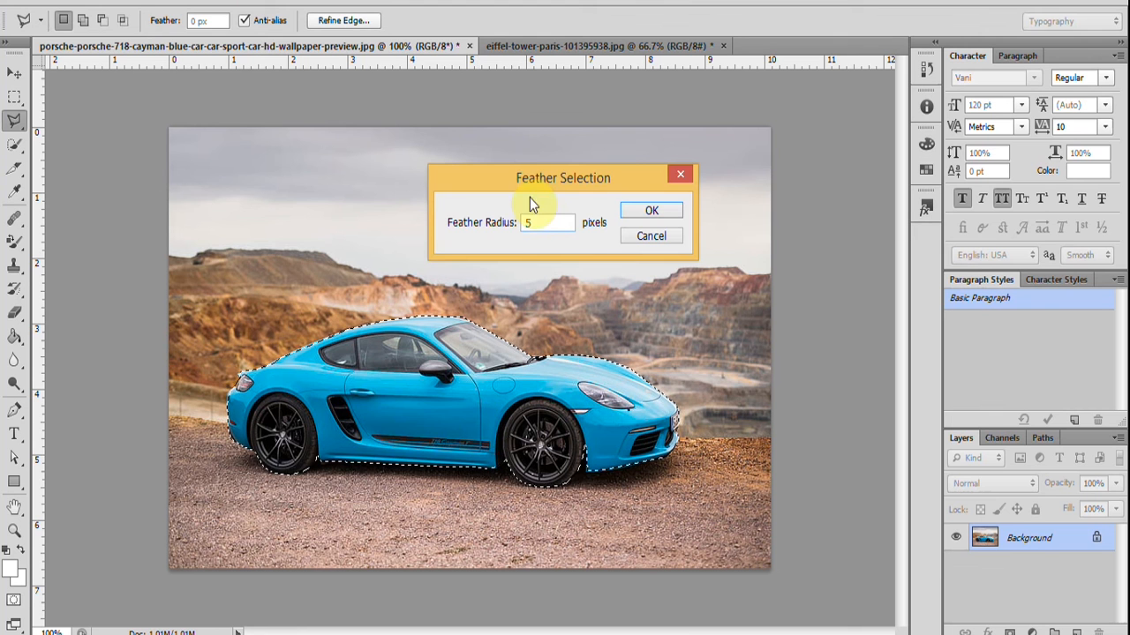
left_click_drag(536, 222, 520, 226)
type("2")
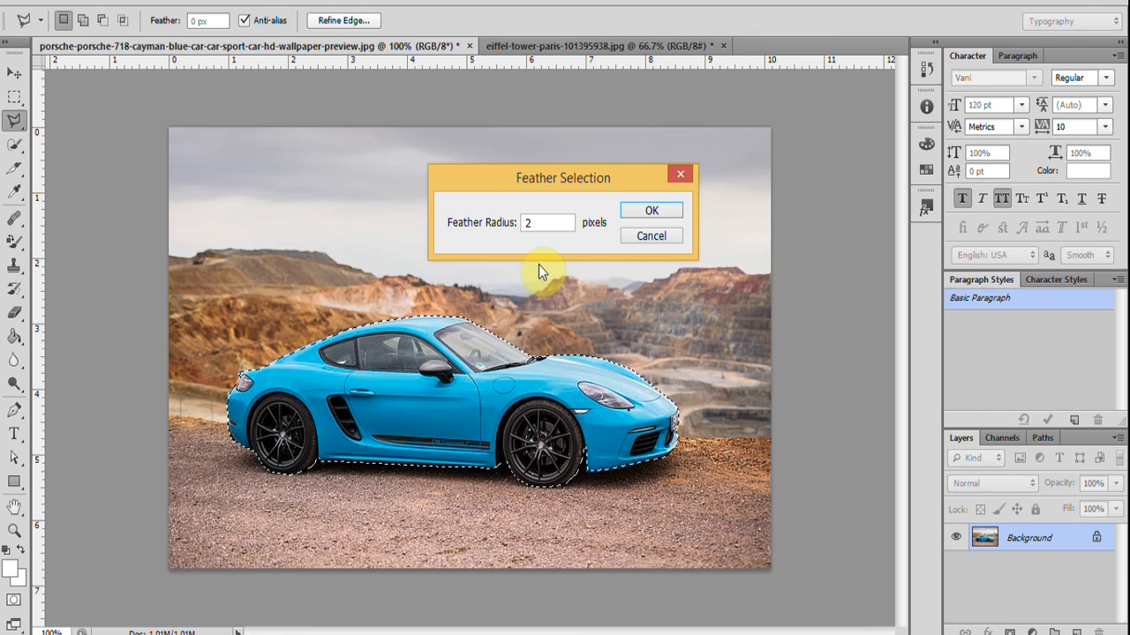
left_click(651, 212)
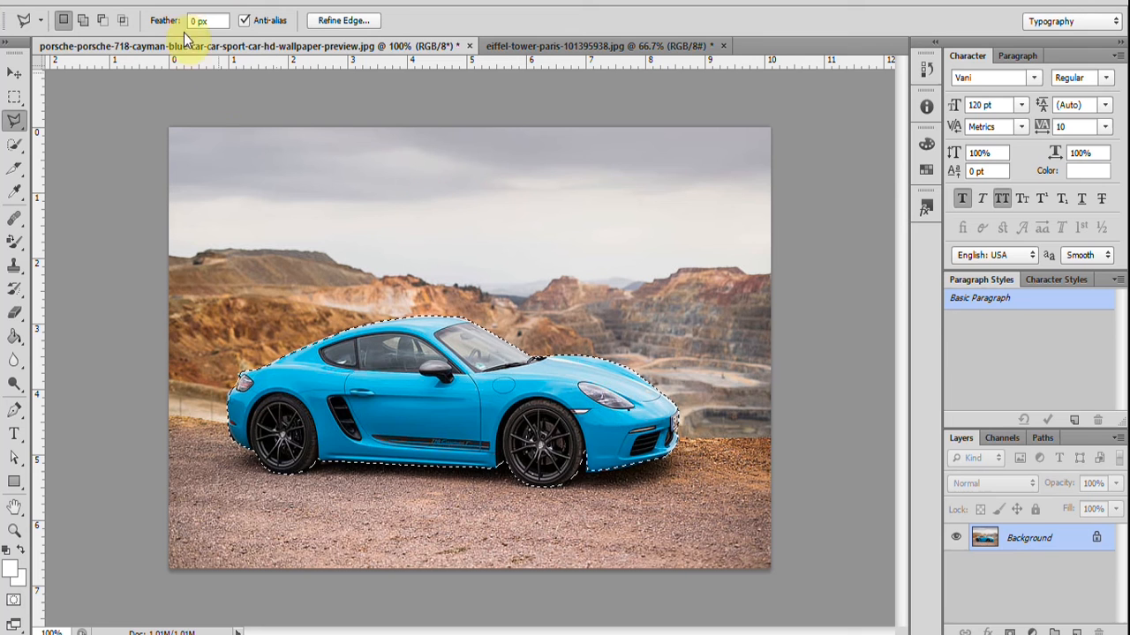
Copy the feathered car, paste it into the Eiffel Tower image, and move it down onto the lawn.
left_click(87, 2)
left_click(132, 99)
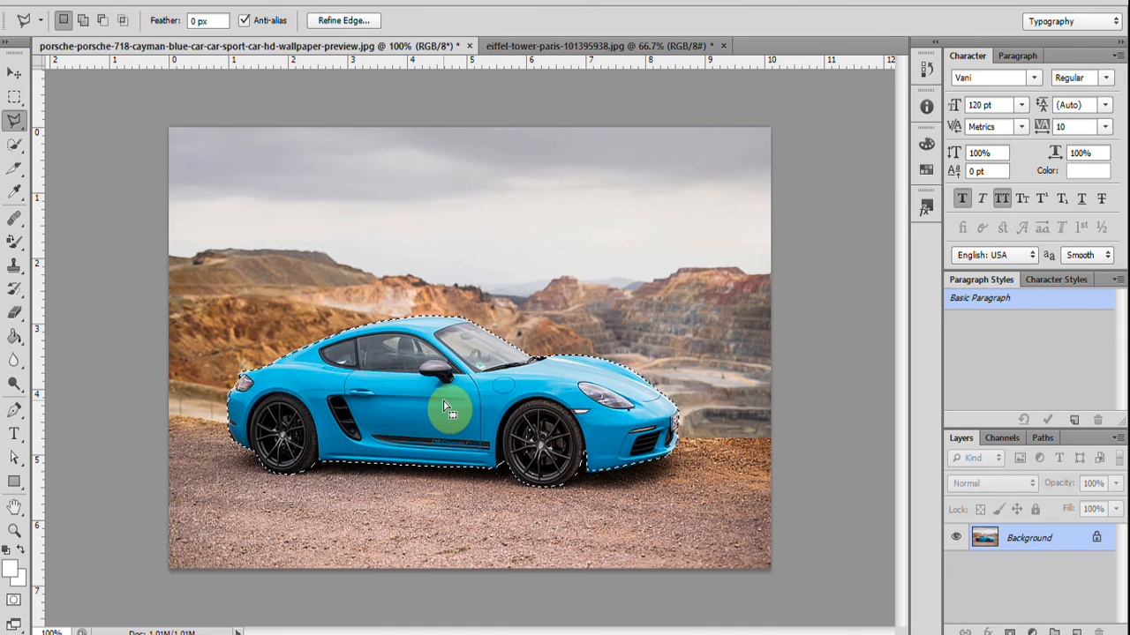
left_click(556, 51)
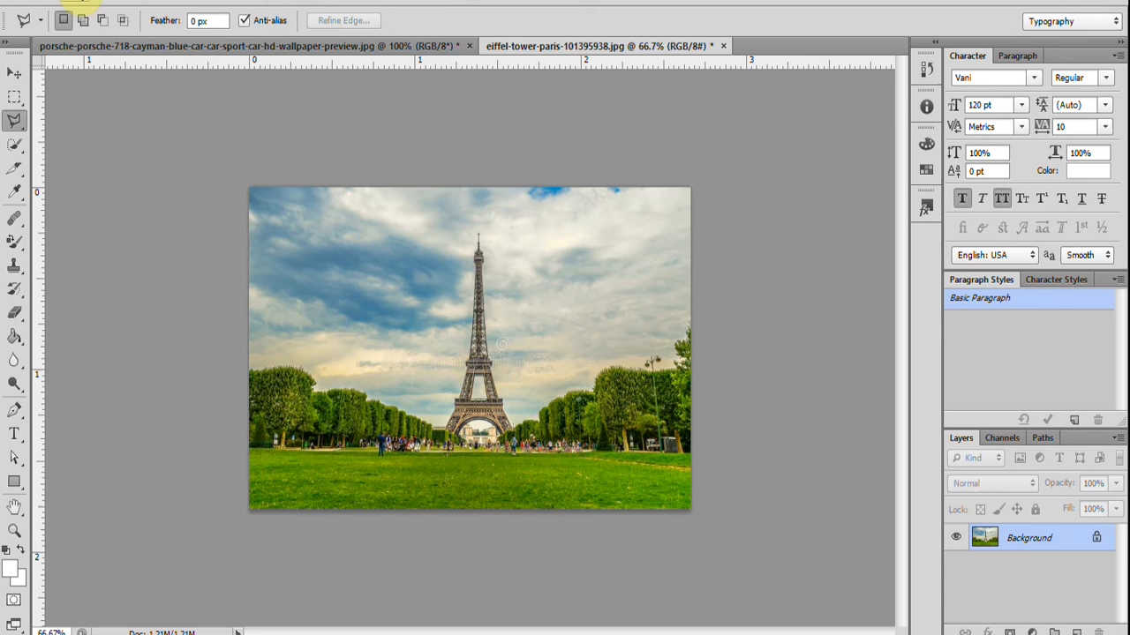
left_click(78, 2)
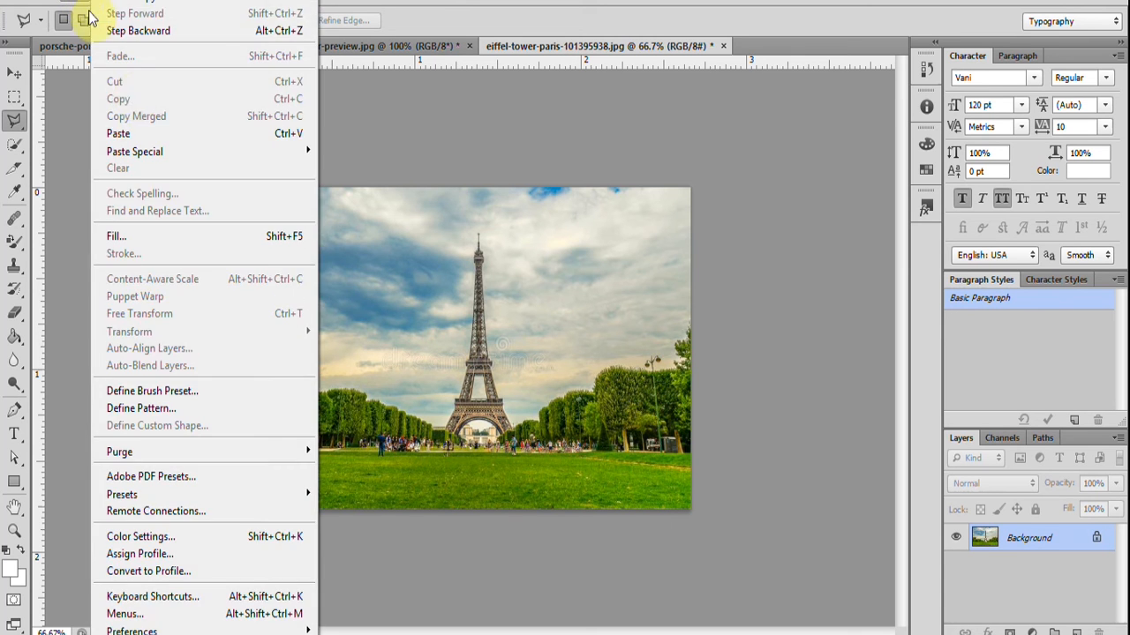
left_click(152, 133)
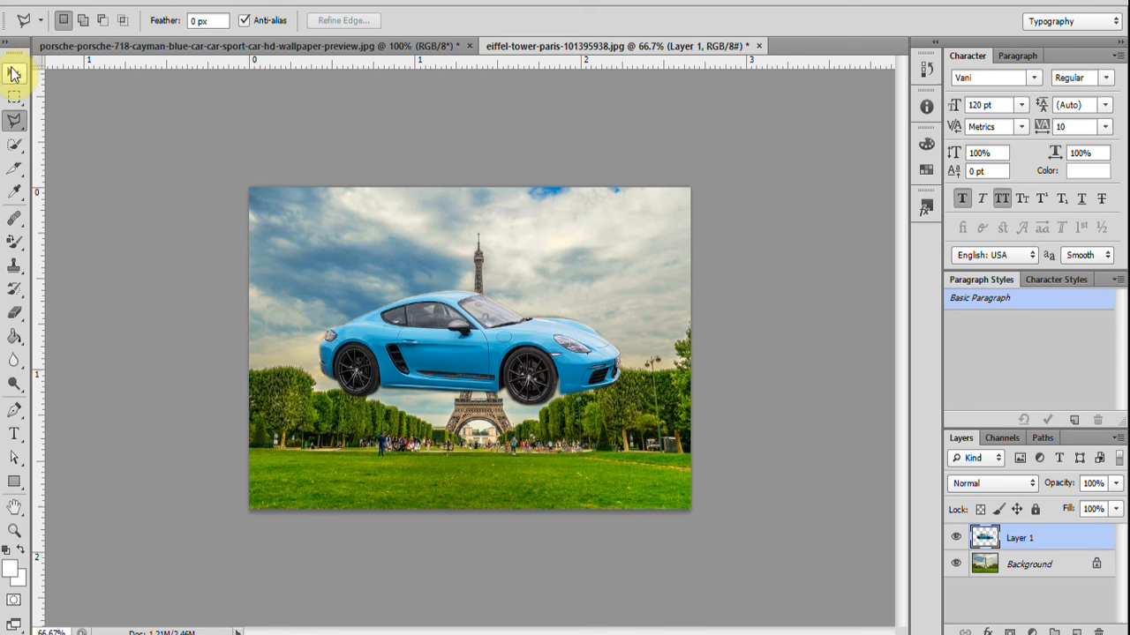
left_click(15, 71)
left_click_drag(455, 331, 366, 448)
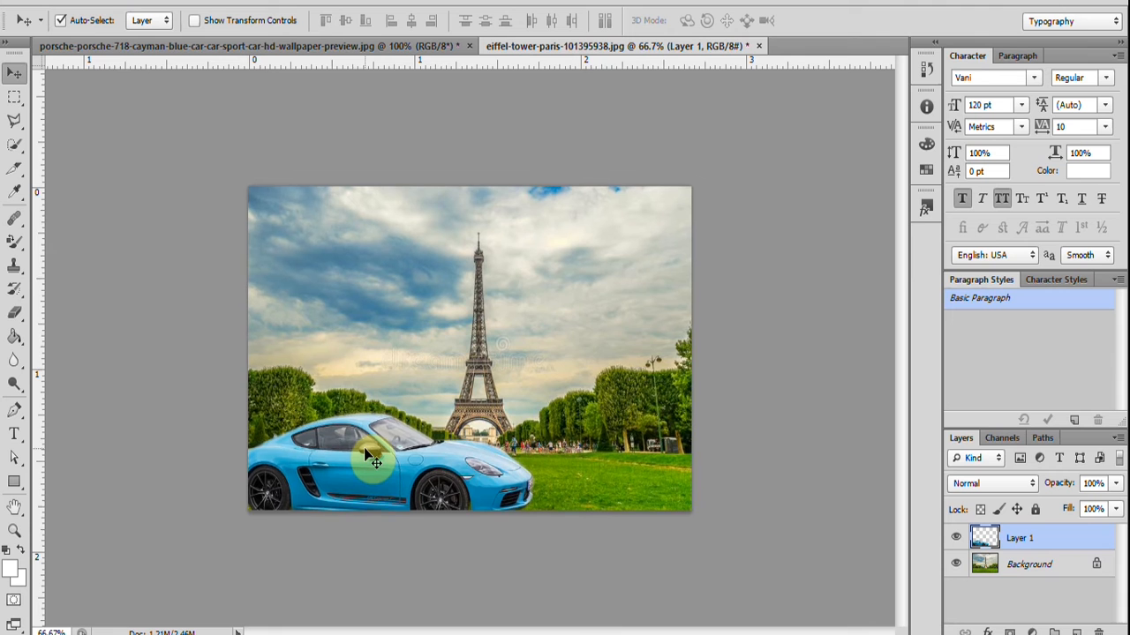
Inspect the pasted car's softened edges at 200% zoom and delete its layer from the Eiffel Tower image.
key("ctrl+1")
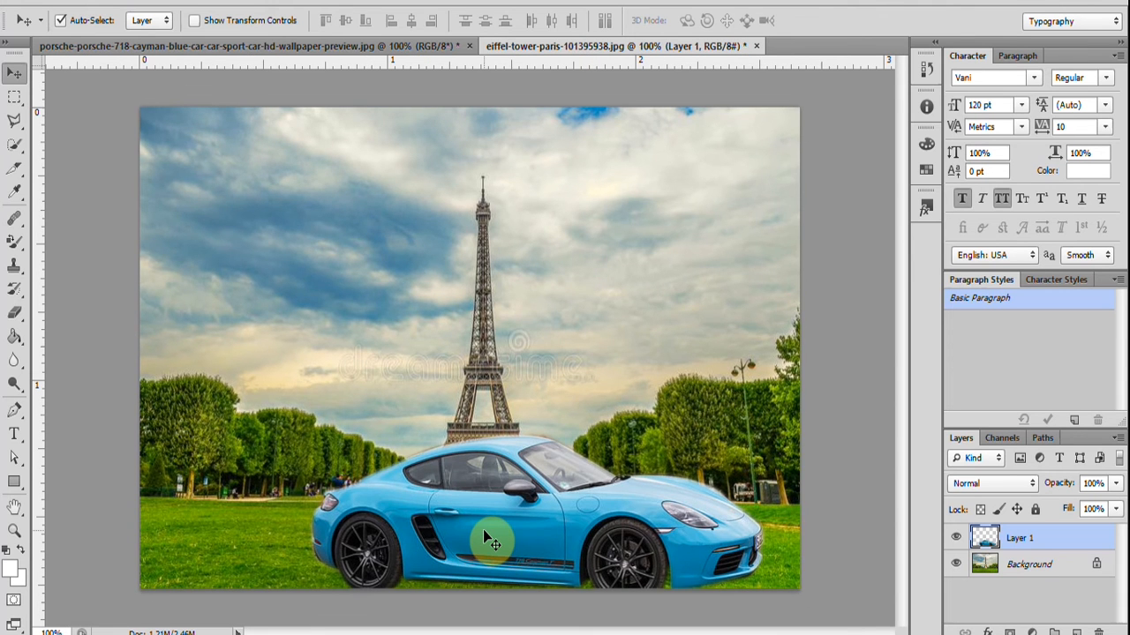
key("ctrl+minus")
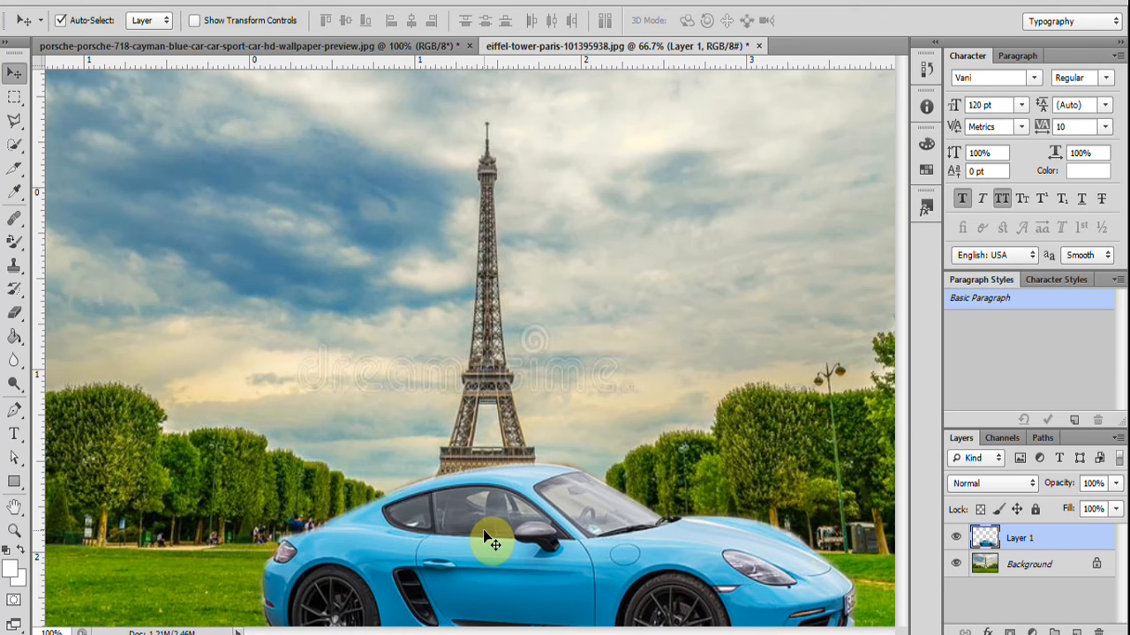
key("ctrl+plus")
key("ctrl+plus")
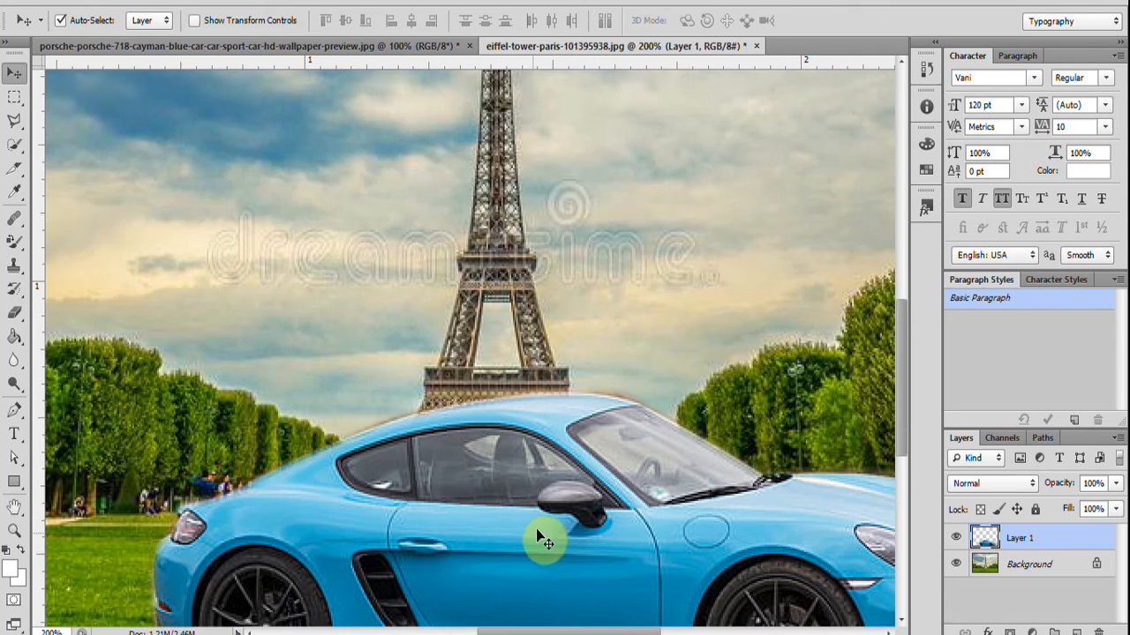
scroll(545, 532, "down", 3)
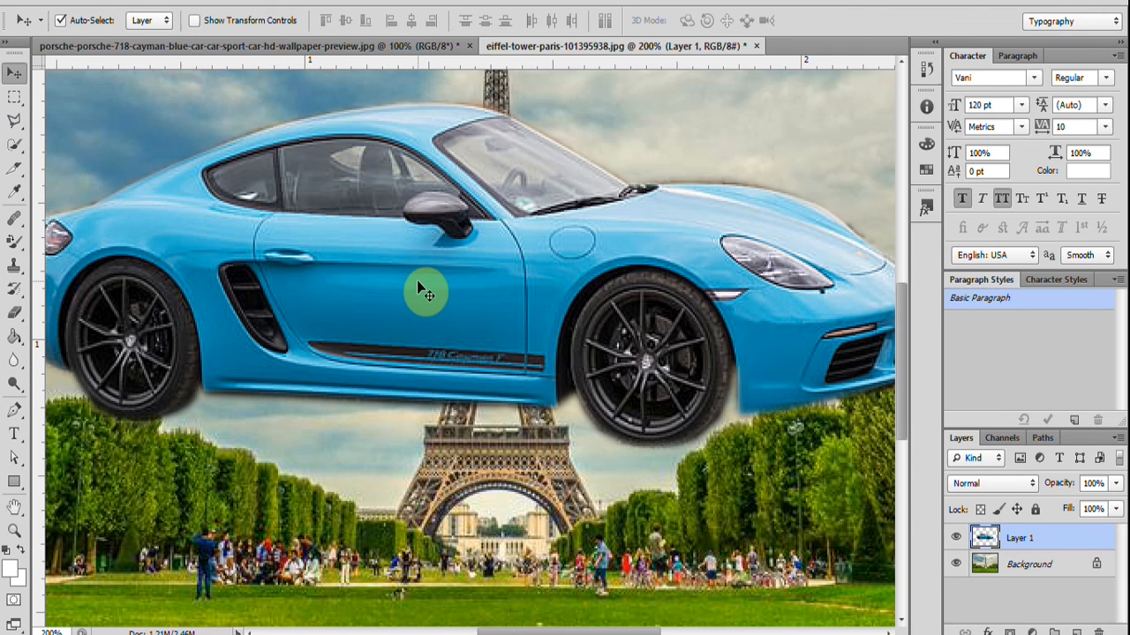
key("Delete")
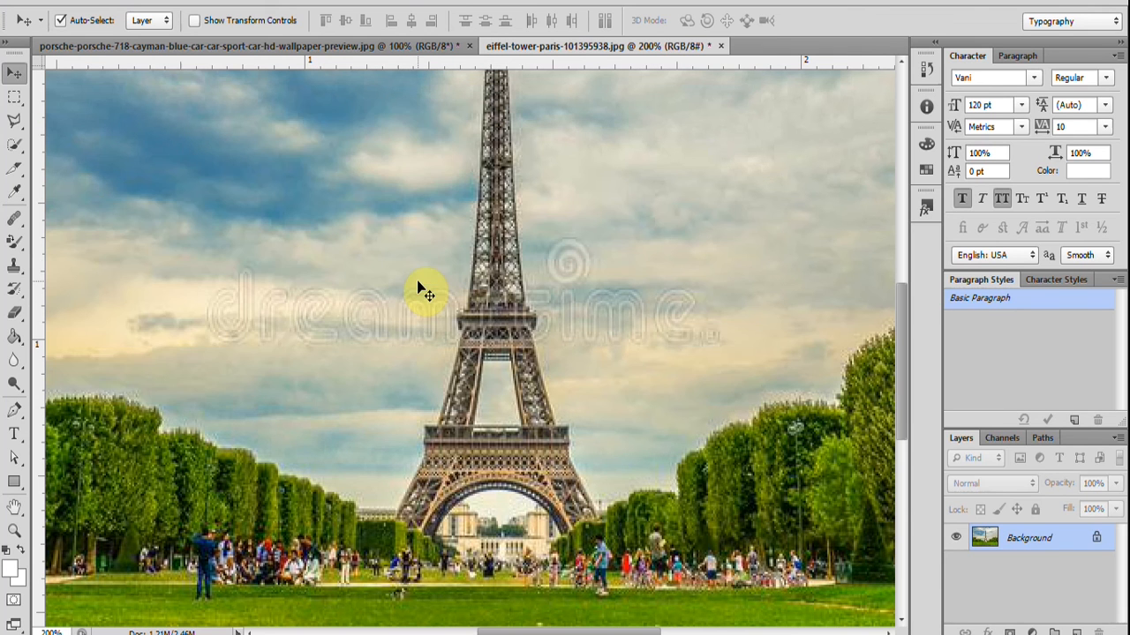
Return to the car photo, reactivate the Polygonal Lasso tool, and feather the car selection by 1 pixel.
left_click(221, 49)
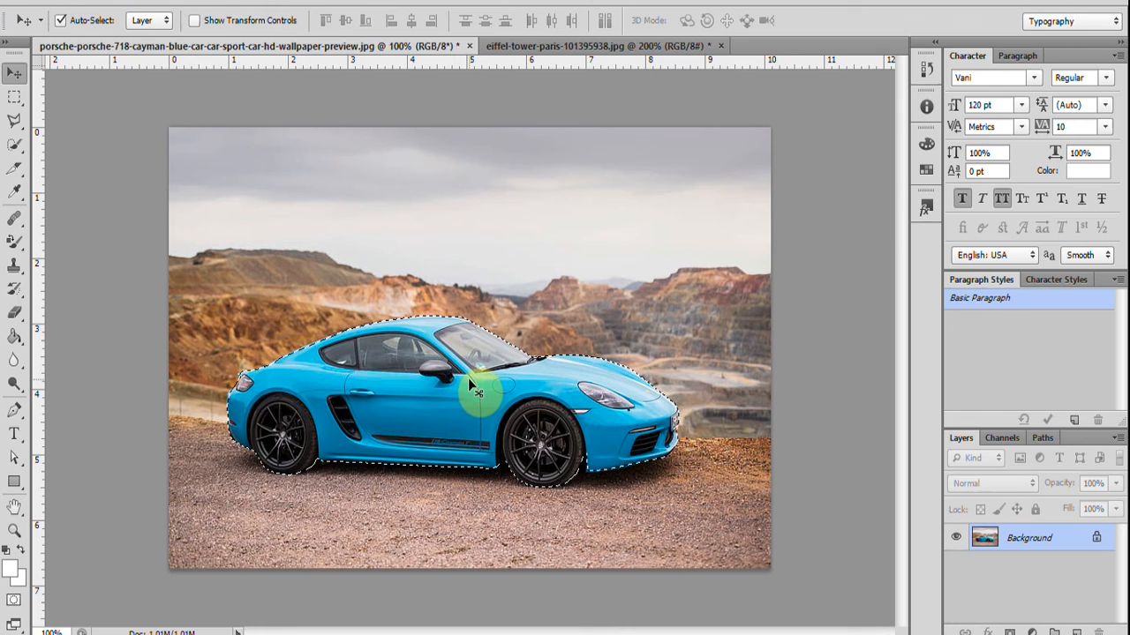
left_click(15, 120)
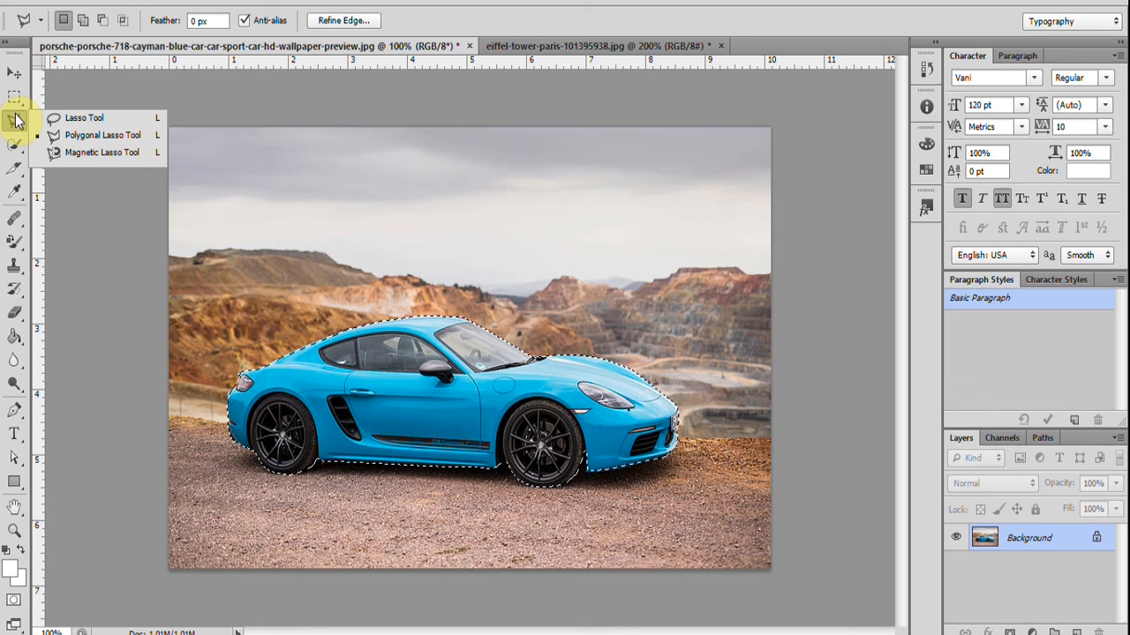
left_click(78, 138)
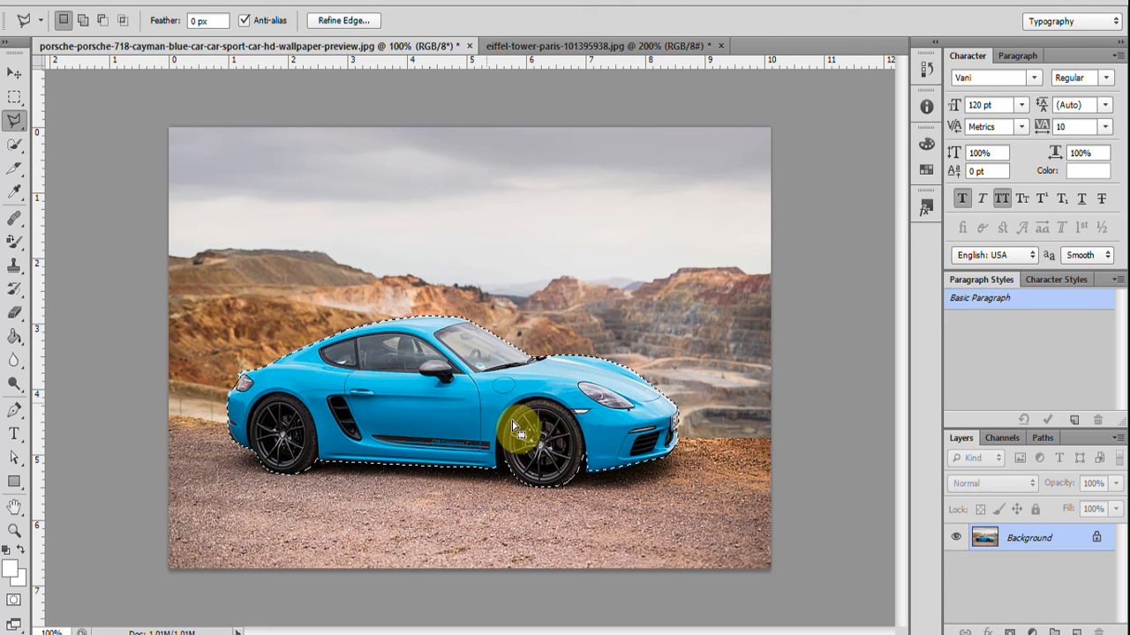
right_click(459, 394)
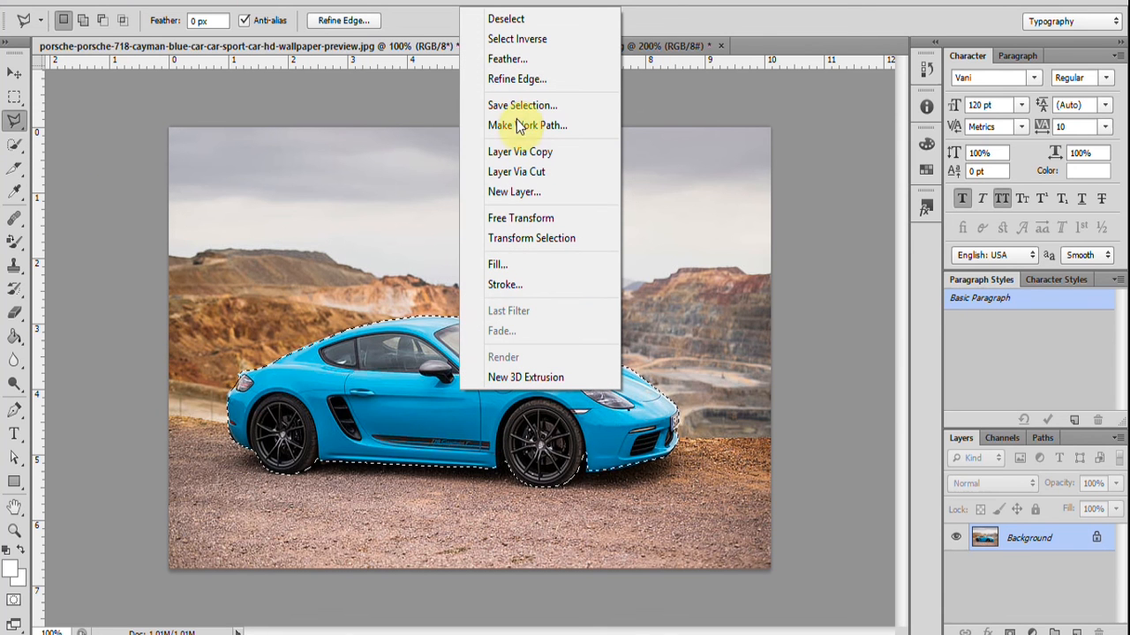
left_click(512, 60)
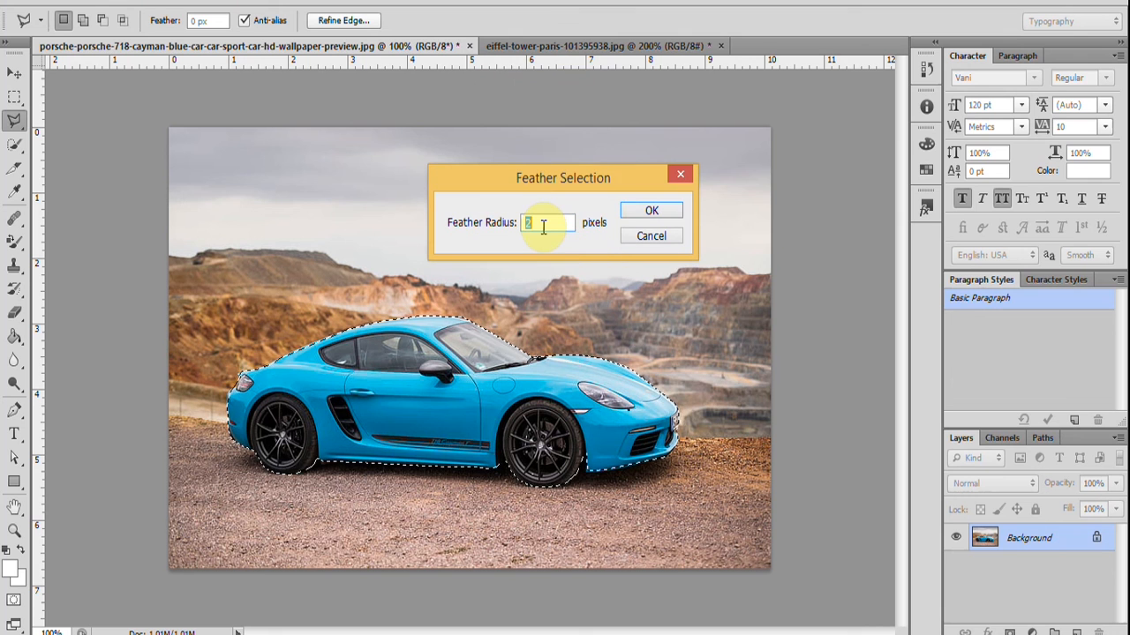
type("1")
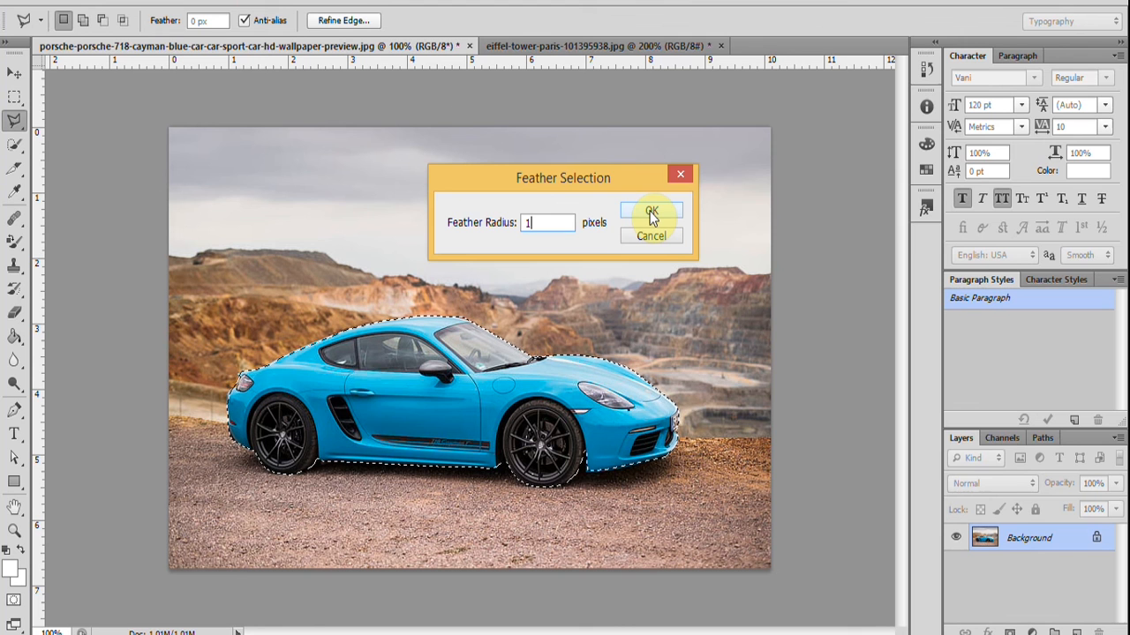
left_click(654, 213)
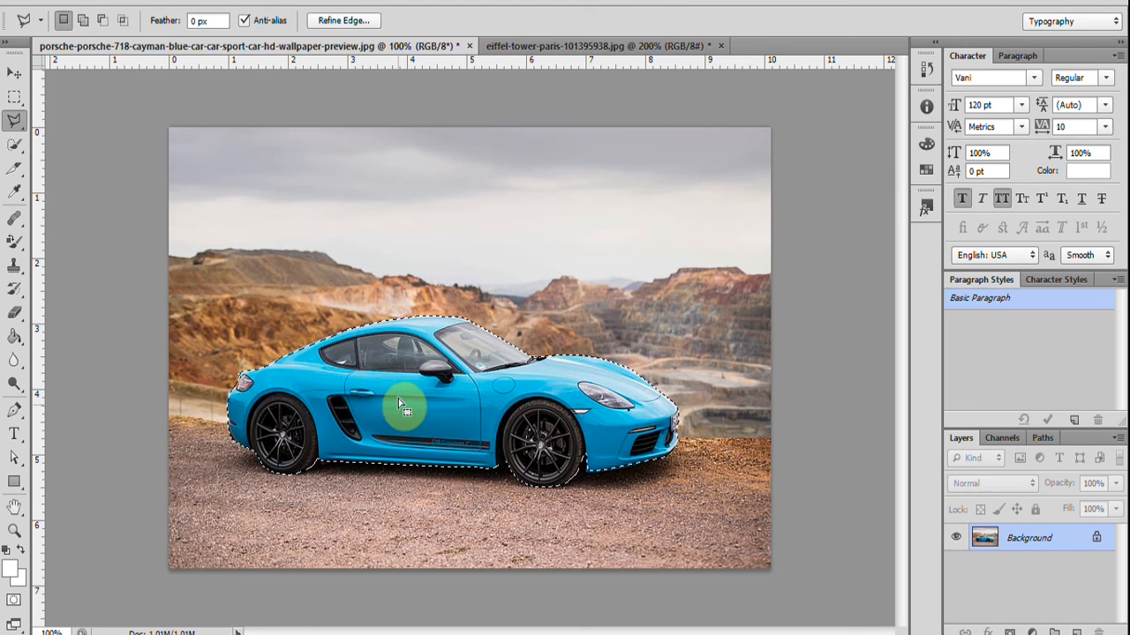
Copy the newly feathered car, paste it into the Eiffel Tower image, and move it down toward the lawn.
right_click(398, 400)
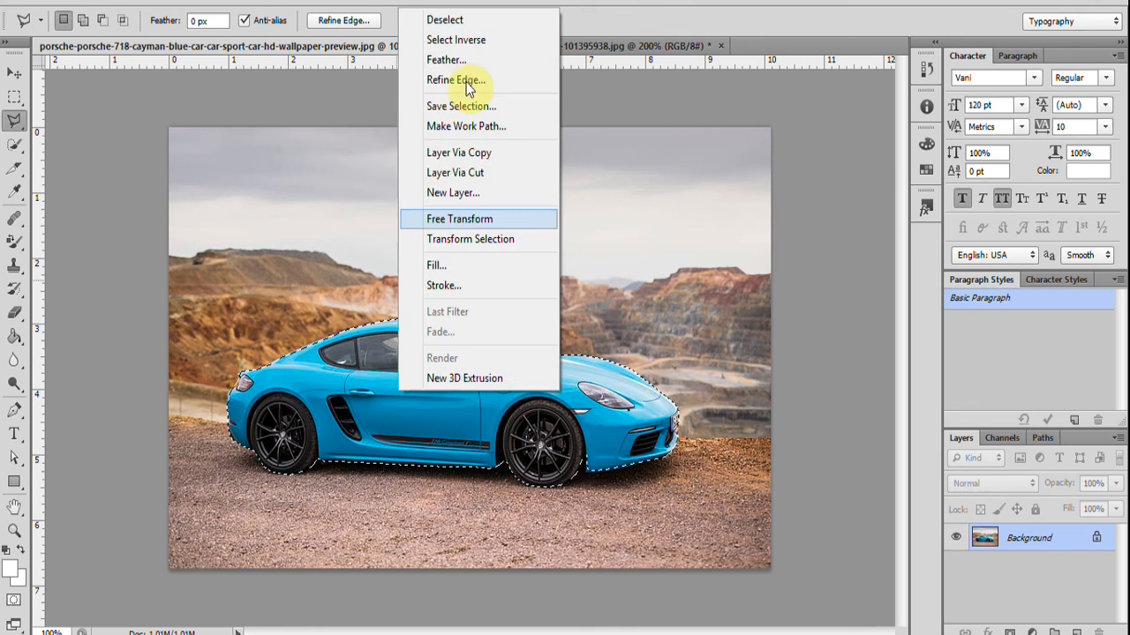
left_click(600, 220)
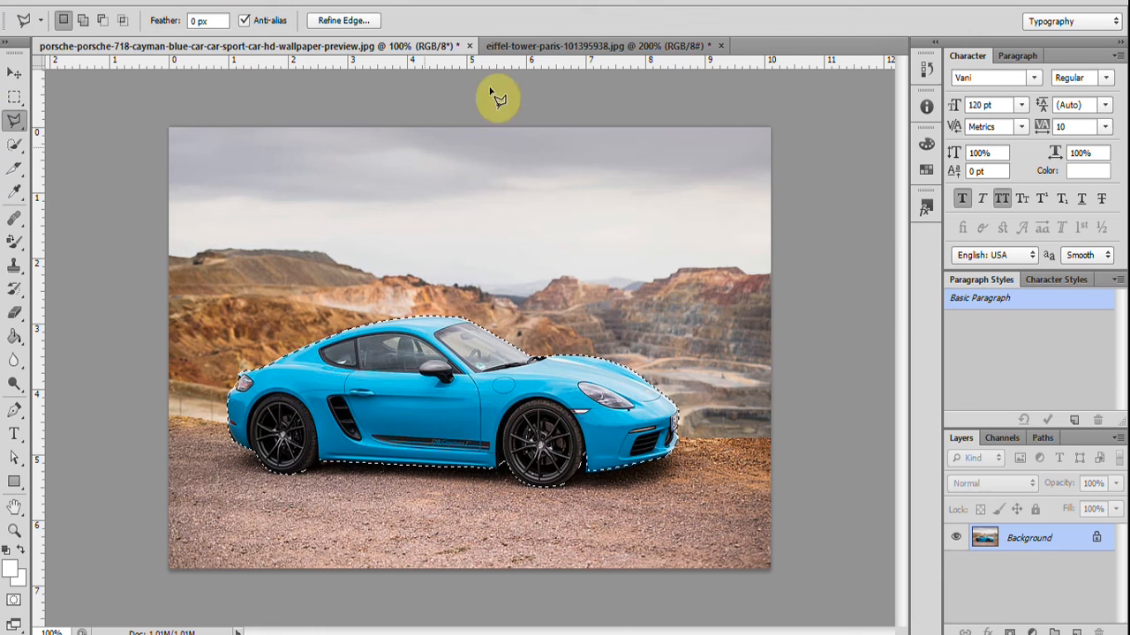
left_click(535, 48)
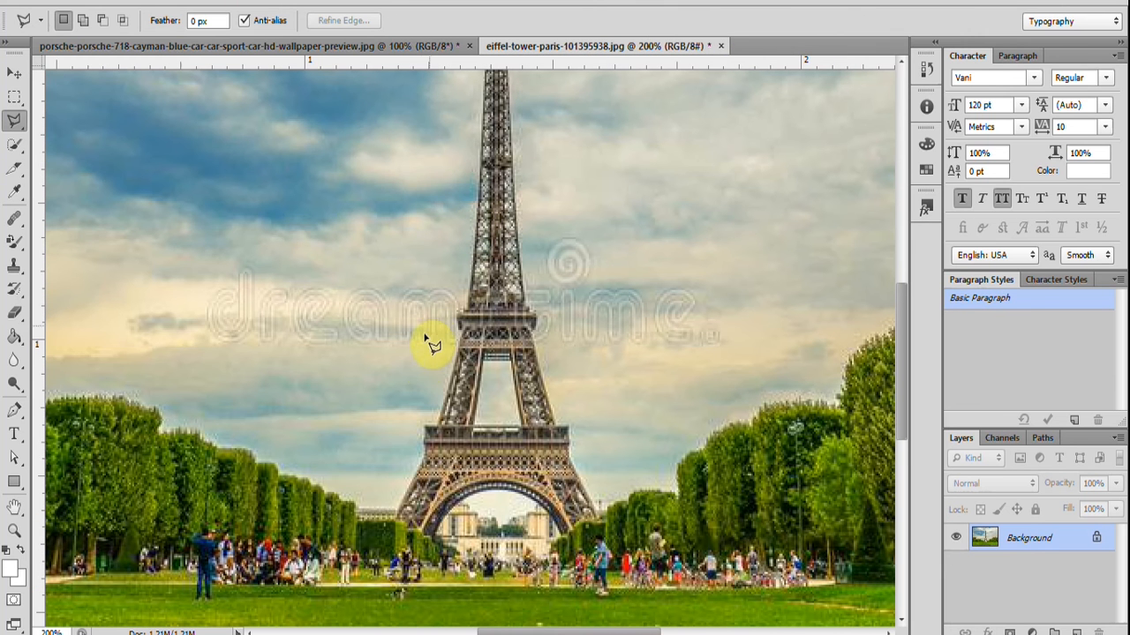
key("ctrl+v")
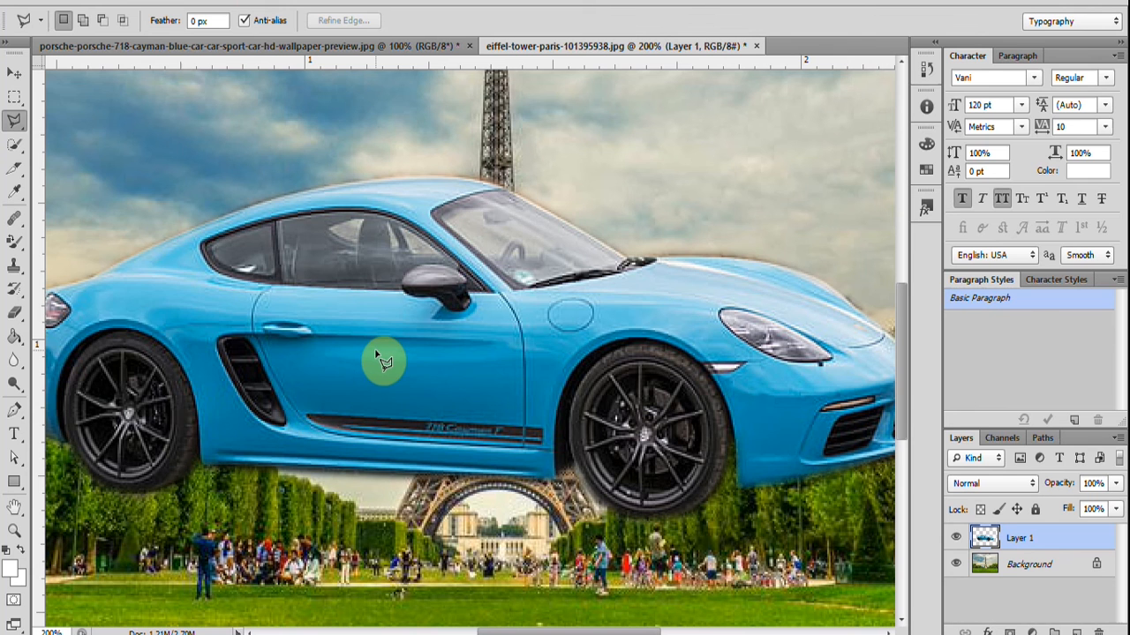
key("v")
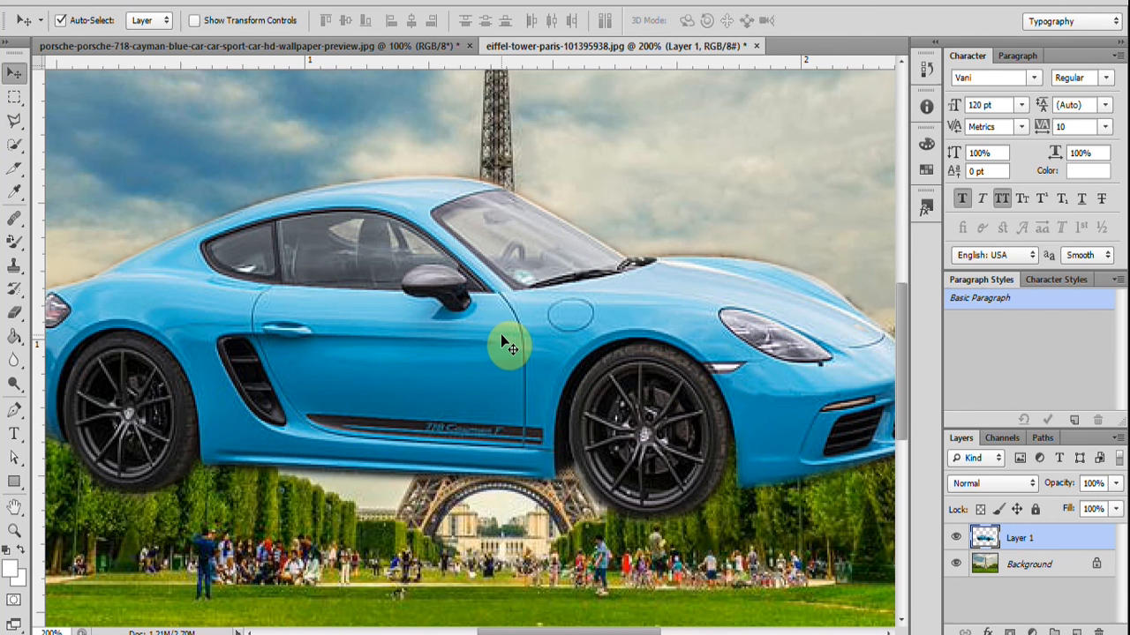
left_click_drag(501, 336, 485, 442)
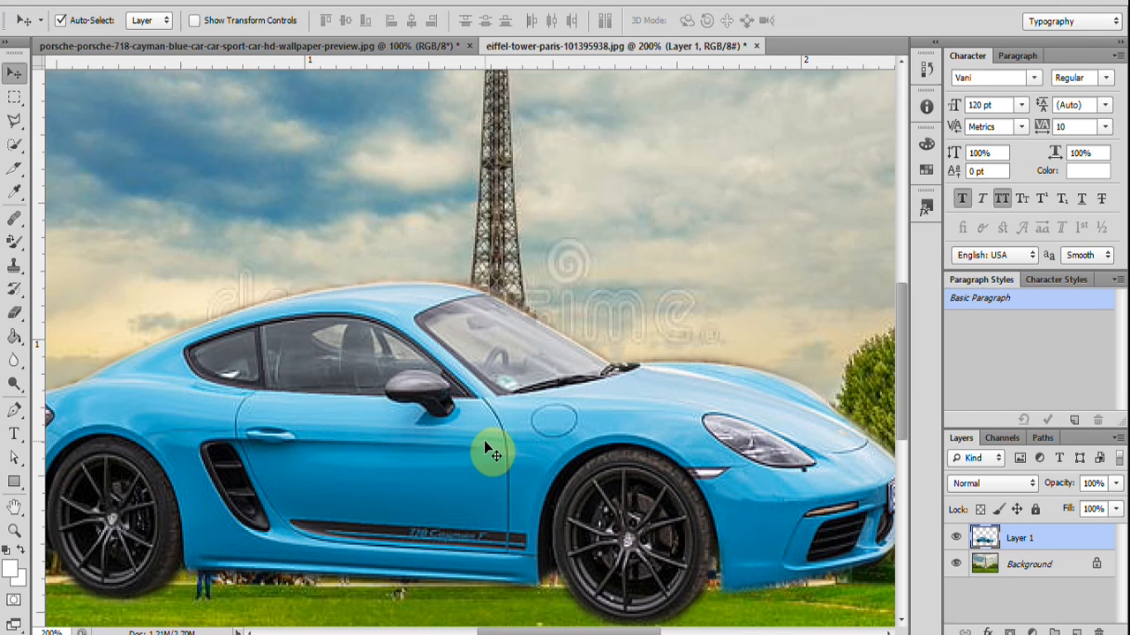
Scale the pasted car with Free Transform to about 81% width and 65% height, place it on the lawn, and apply the transform.
key("ctrl+t")
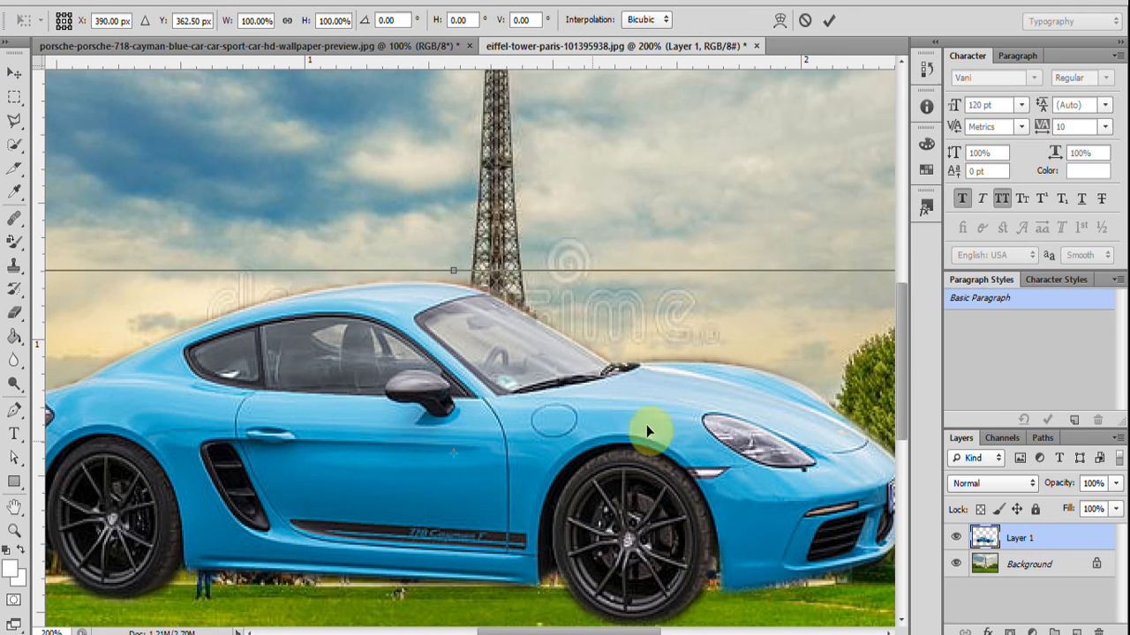
left_click_drag(453, 271, 453, 325)
left_click_drag(668, 468, 487, 428)
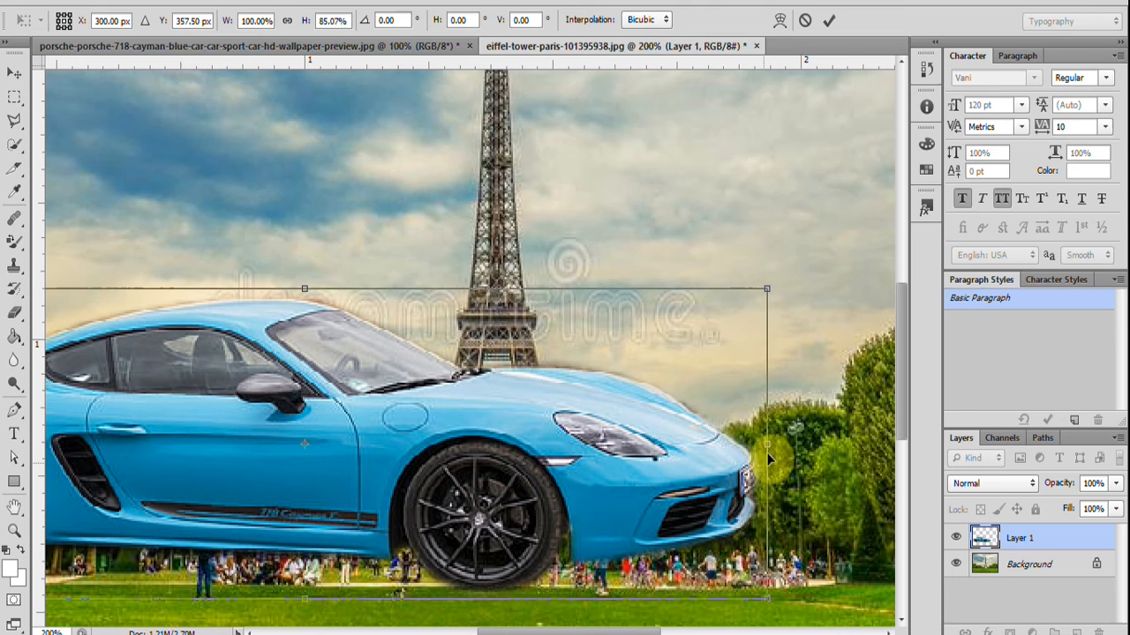
left_click_drag(766, 444, 591, 453)
left_click_drag(286, 479, 522, 560)
scroll(460, 348, "down", 3)
left_click_drag(459, 347, 462, 438)
left_click_drag(448, 292, 436, 365)
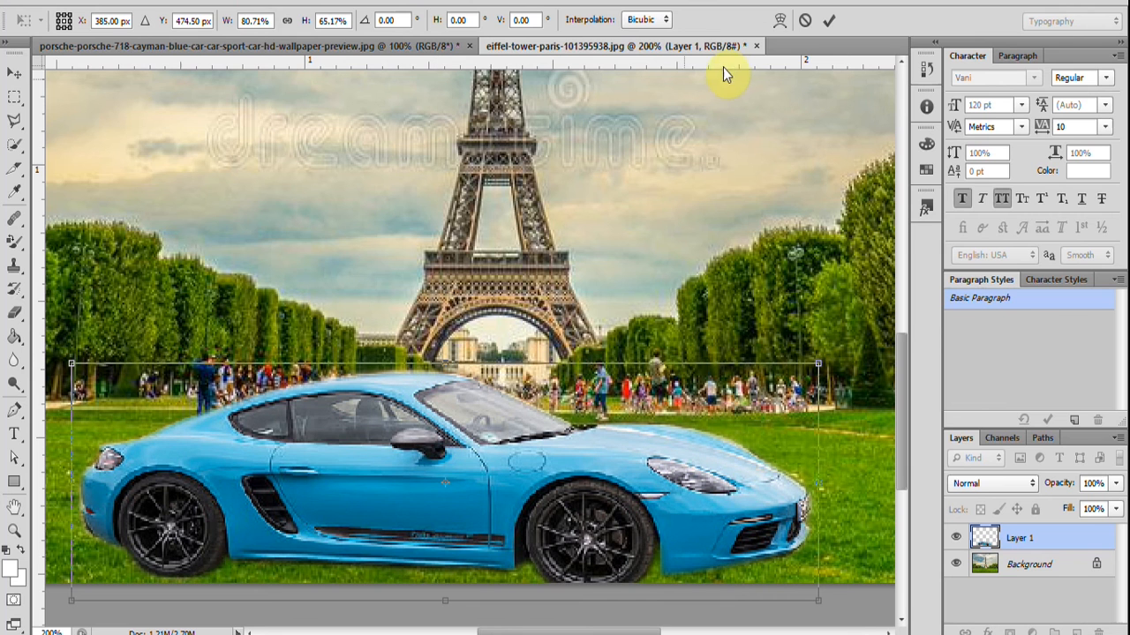
left_click(834, 23)
Move the scaled car to the left part of the lawn and reactivate the Polygonal Lasso tool.
scroll(616, 346, "right", 1)
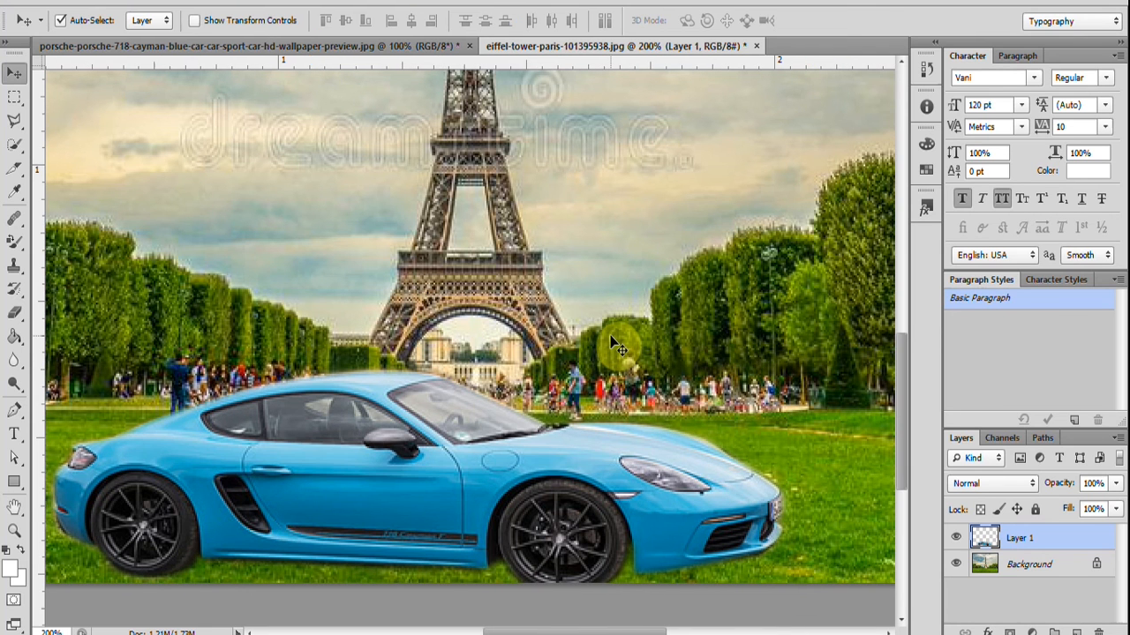
scroll(616, 346, "down", 1)
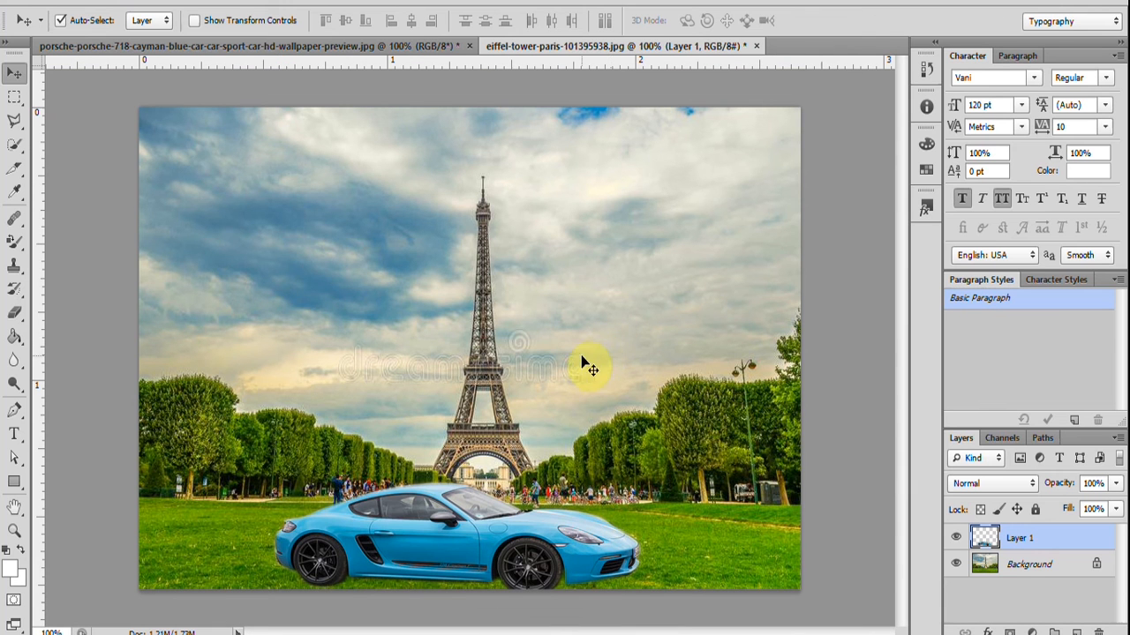
left_click_drag(473, 540, 356, 549)
key("l")
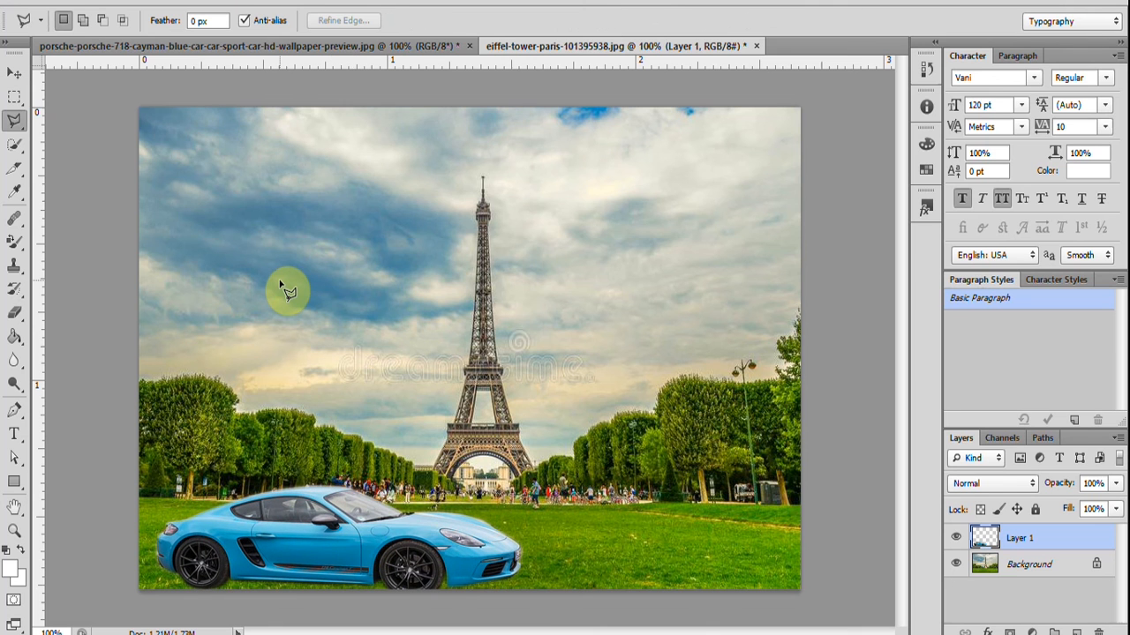